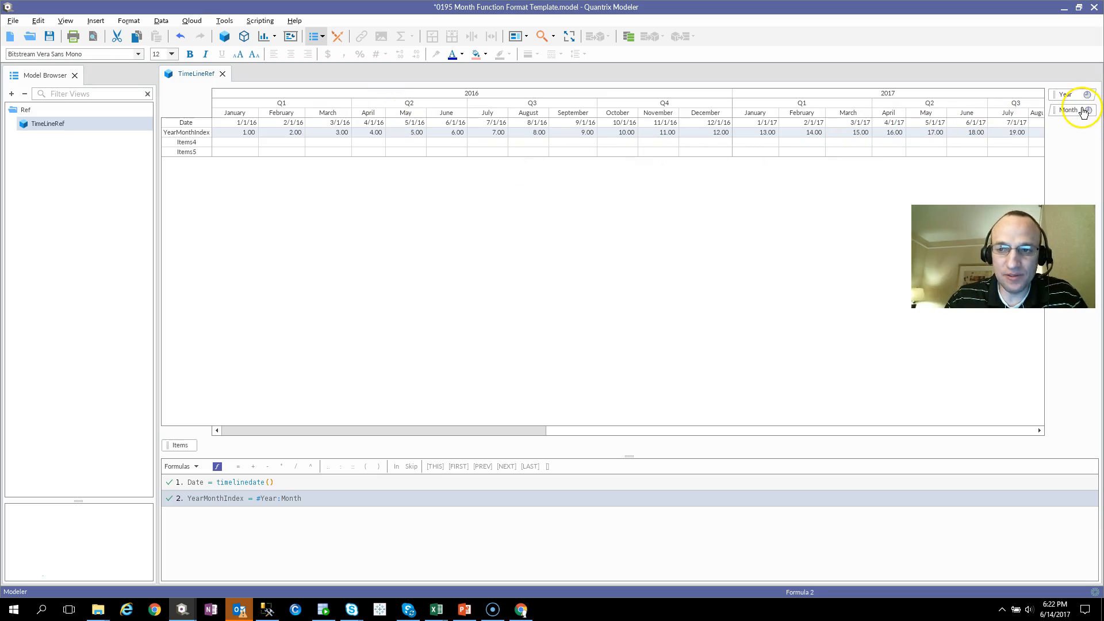
Review the Date and YearMonthIndex rows of the timeline matrix across the first months of 2016.
{"action": "left_click", "coordinate": [186, 122]}
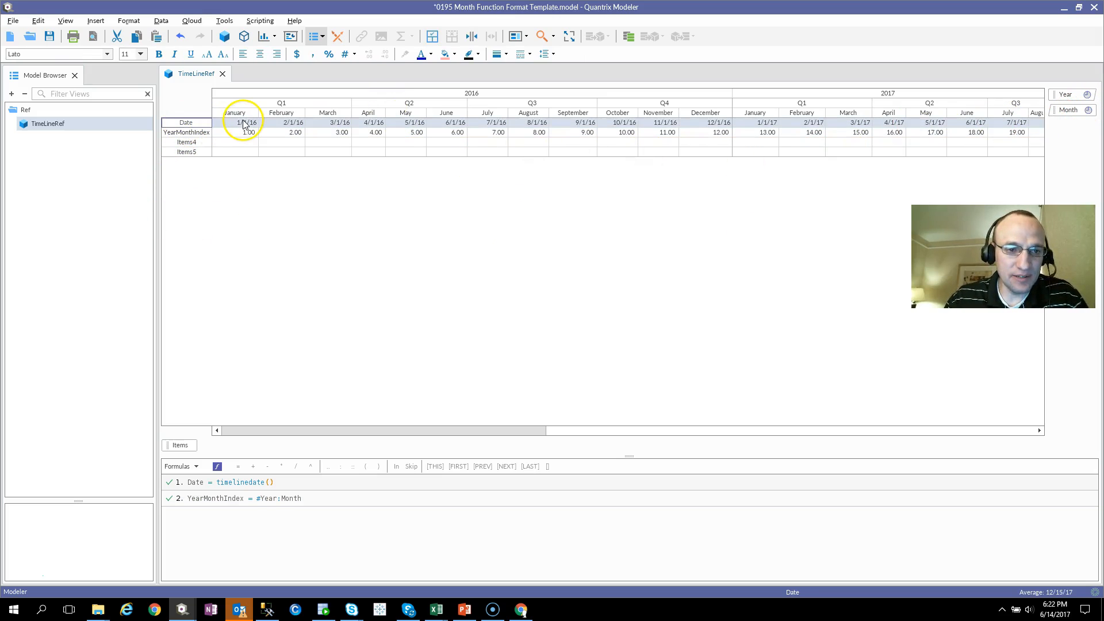
{"action": "left_click", "coordinate": [245, 123]}
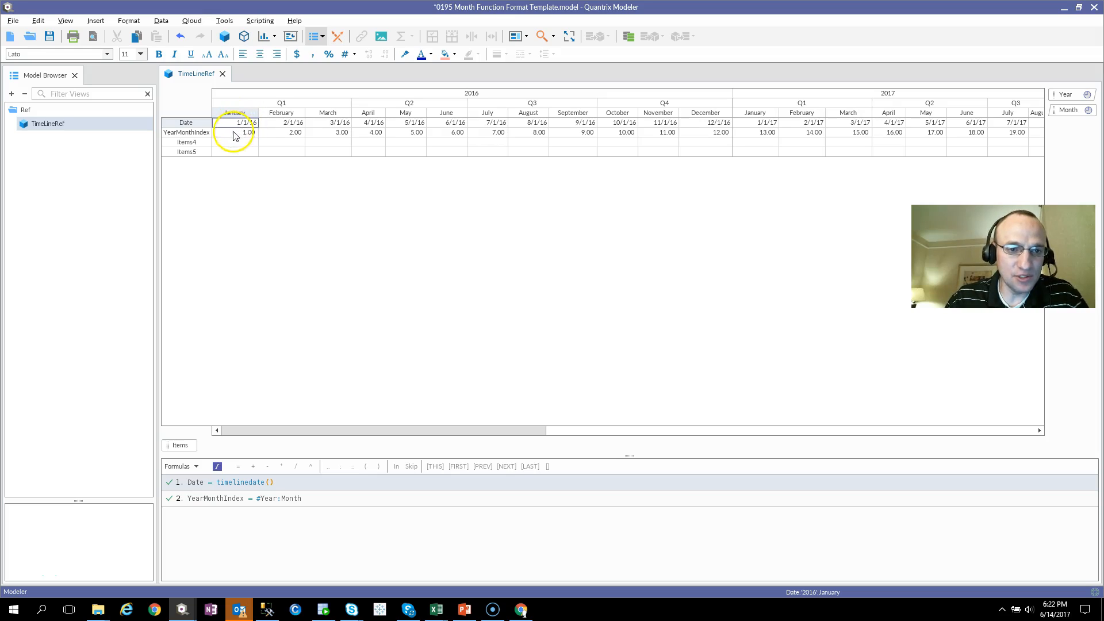
{"action": "left_click", "coordinate": [208, 132]}
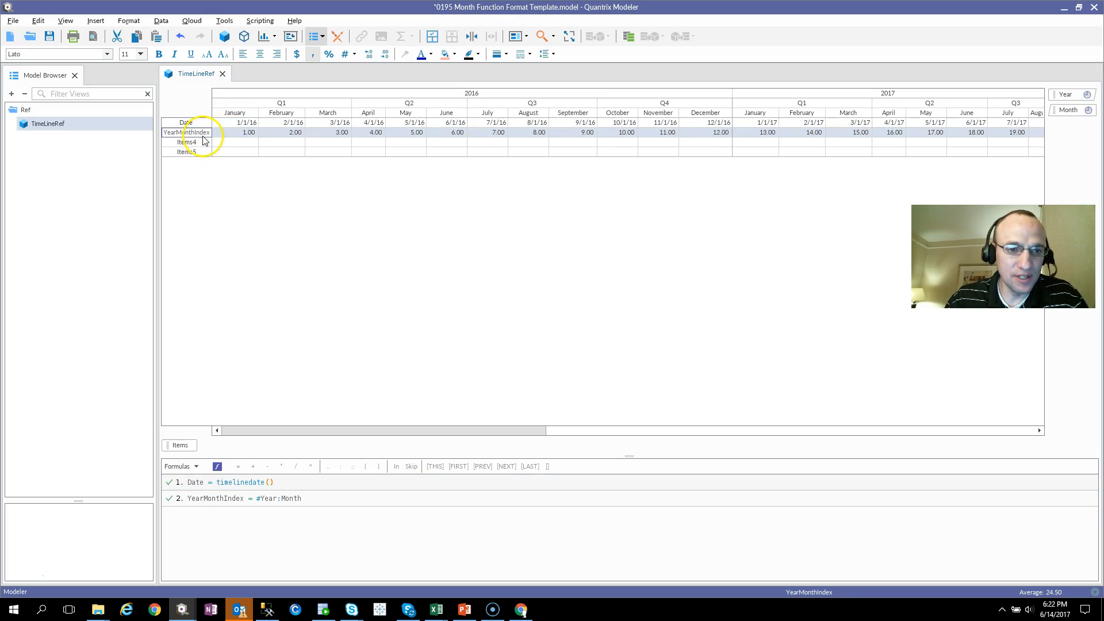
{"action": "left_click", "coordinate": [253, 133]}
{"action": "left_click", "coordinate": [307, 133]}
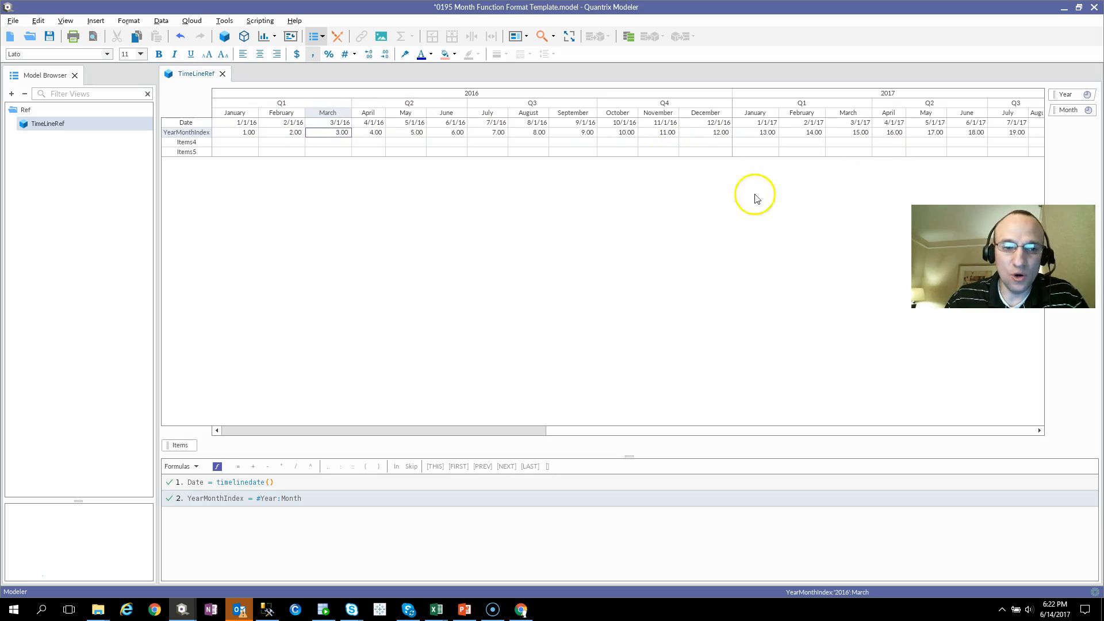
Rename the empty Items4 row as MonthAt.
{"action": "left_click", "coordinate": [185, 142]}
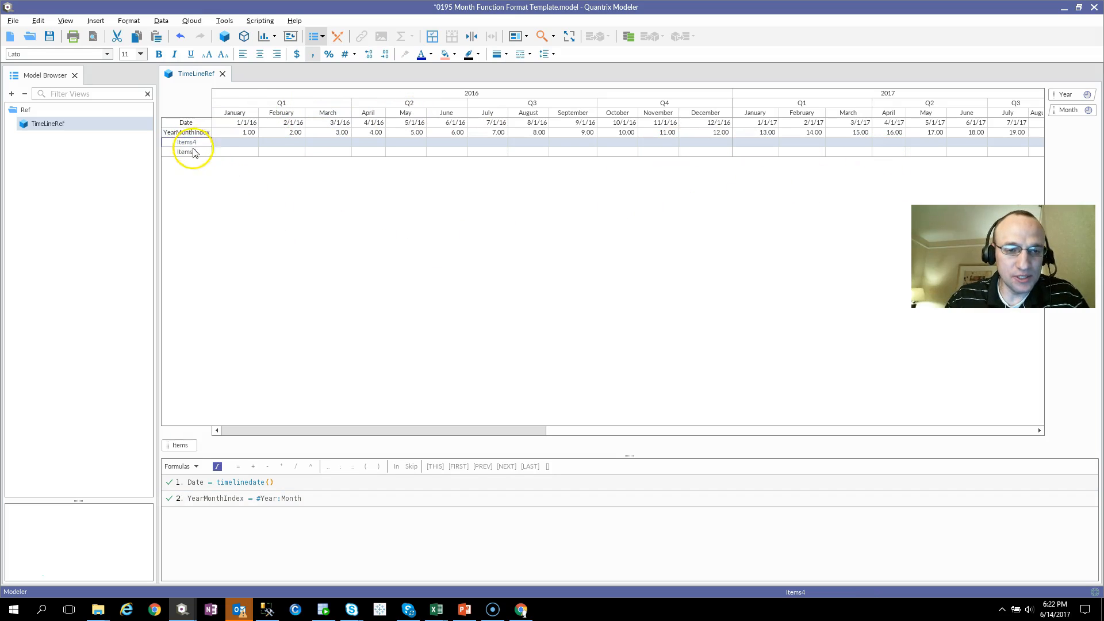
{"action": "left_click", "coordinate": [245, 143]}
{"action": "left_click", "coordinate": [273, 144]}
{"action": "left_click", "coordinate": [206, 142]}
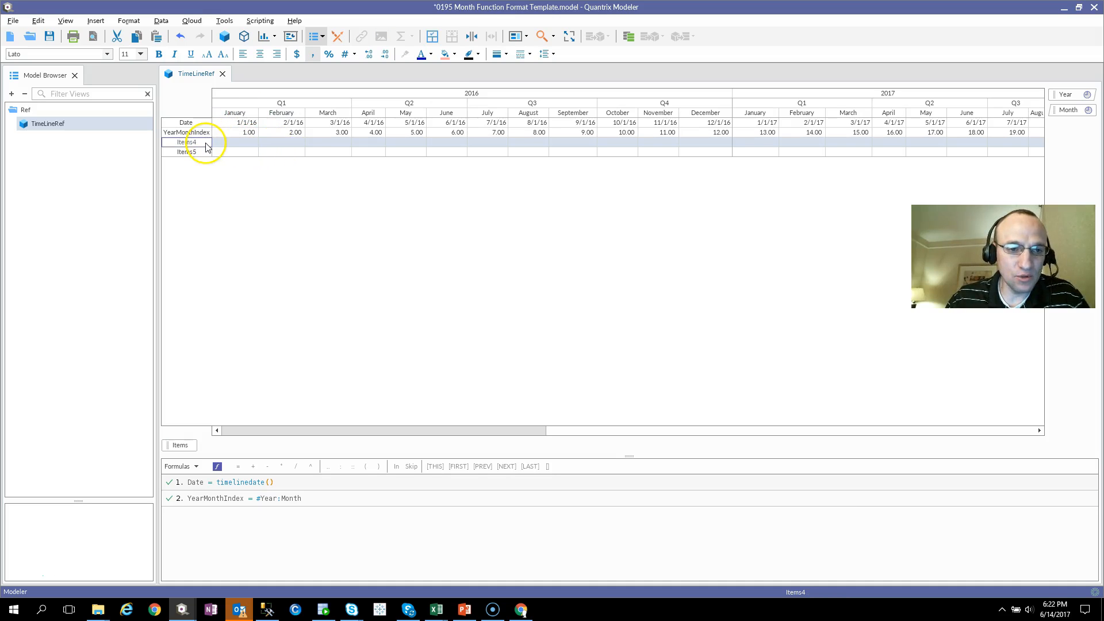
{"action": "double_click", "coordinate": [207, 142]}
{"action": "type", "text": "MonthAt"}
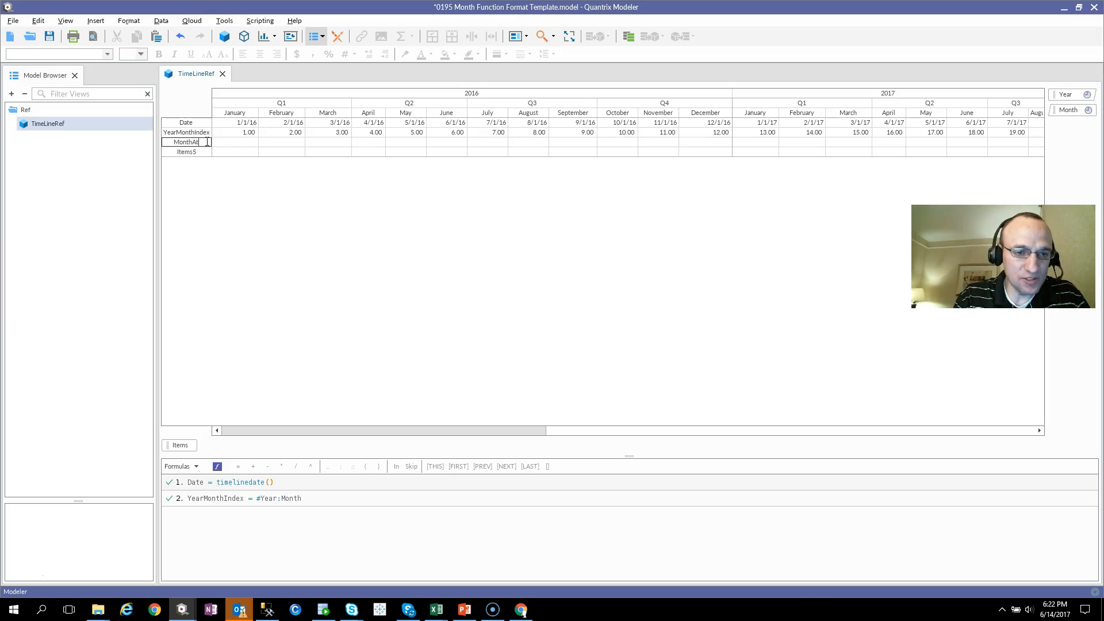
{"action": "key", "text": "Return"}
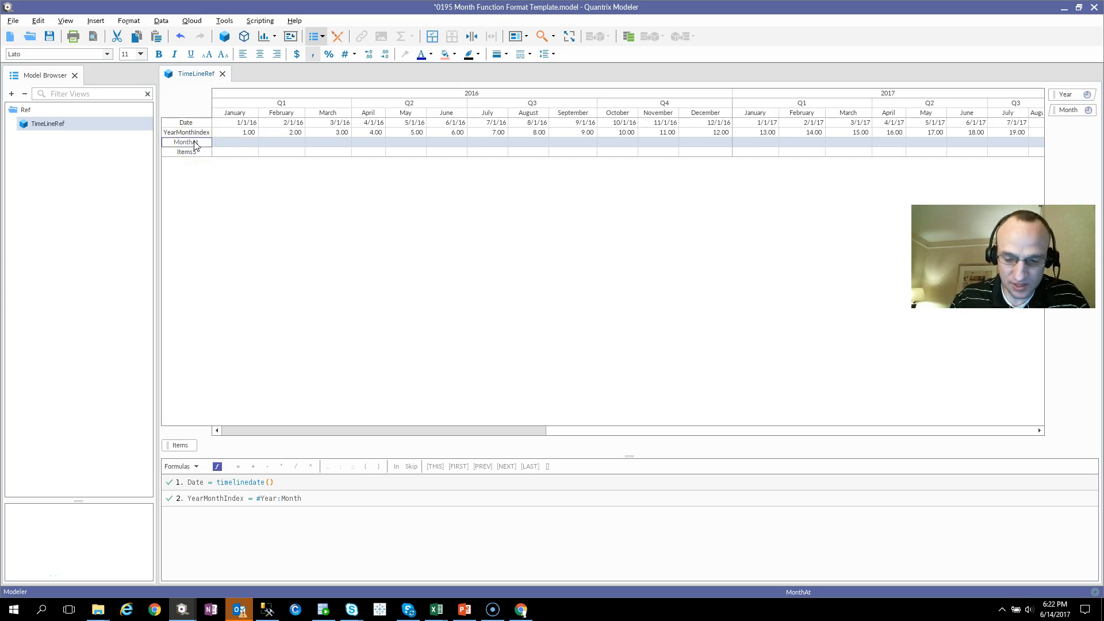
{"action": "key", "text": "equal"}
{"action": "type", "text": "@Month"}
{"action": "key", "text": "Return"}
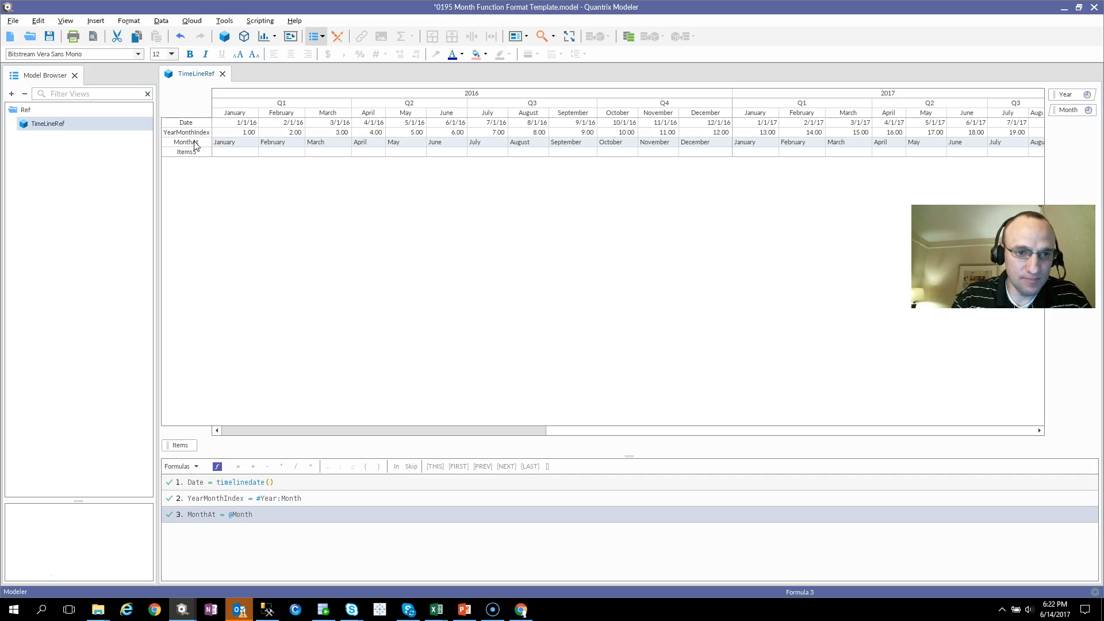
Compare the January cell of the MonthAt row with the January column heading and its date.
{"action": "left_click", "coordinate": [233, 142]}
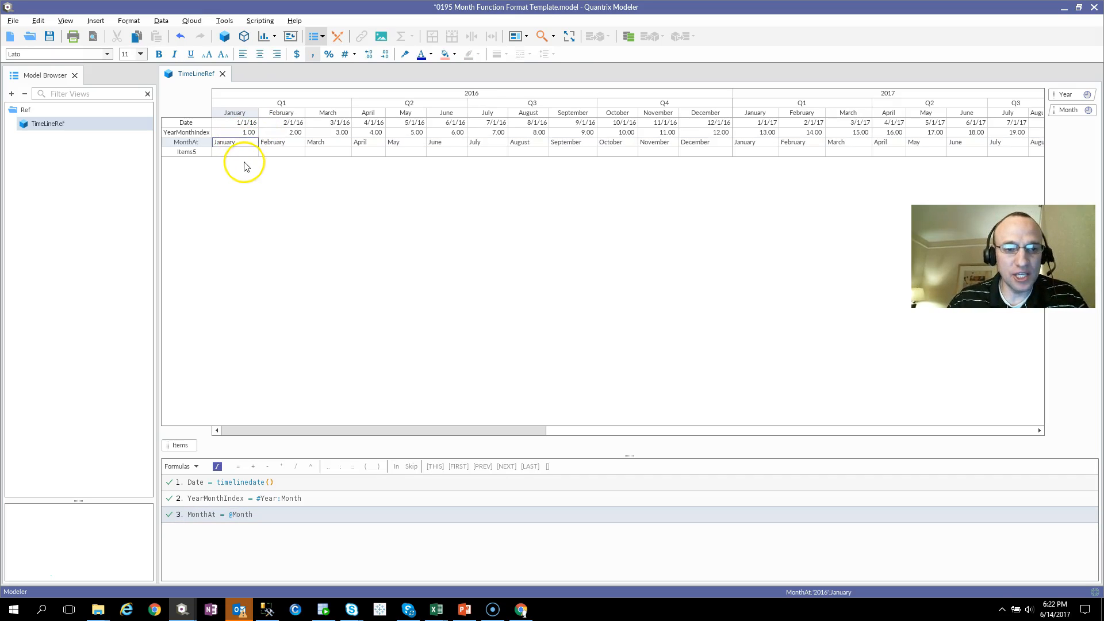
{"action": "left_click", "coordinate": [249, 114]}
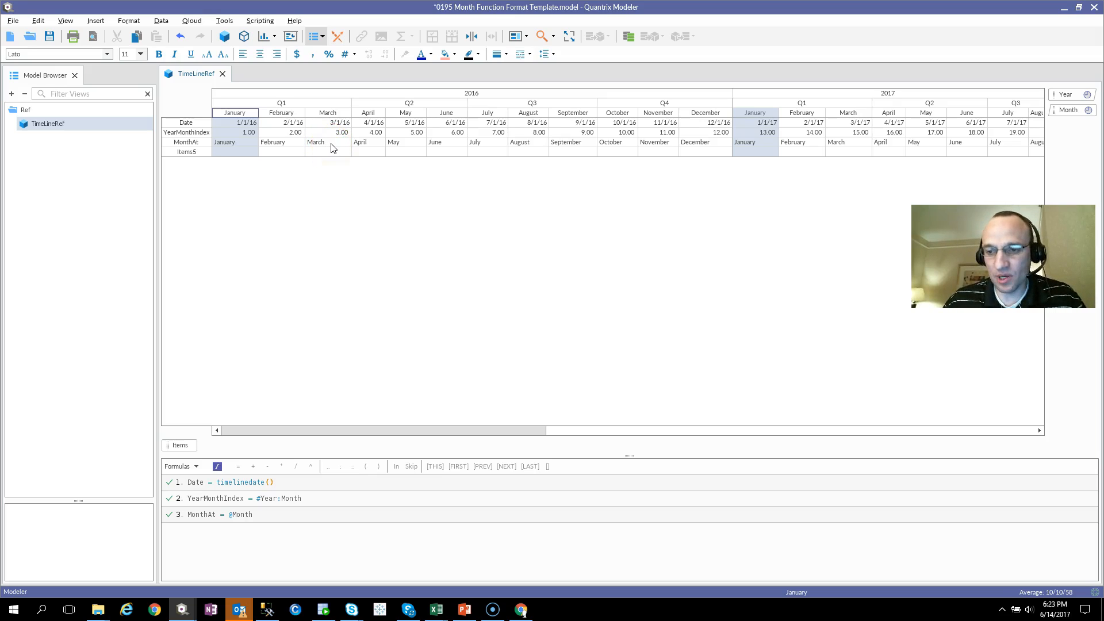
{"action": "left_click", "coordinate": [235, 145]}
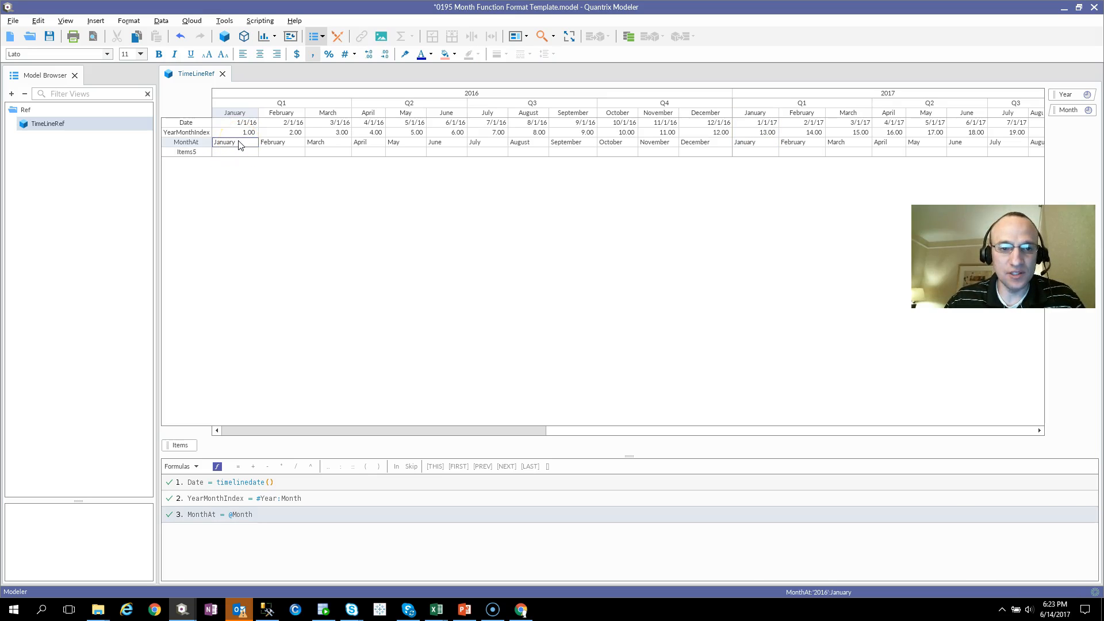
{"action": "left_click", "coordinate": [234, 124]}
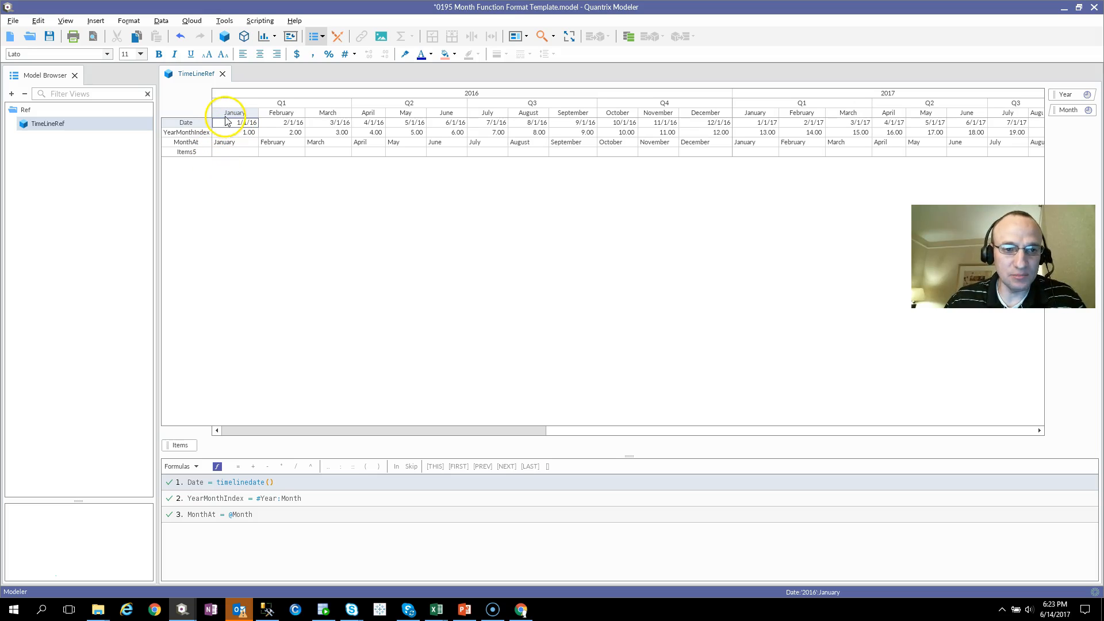
{"action": "left_click", "coordinate": [235, 114]}
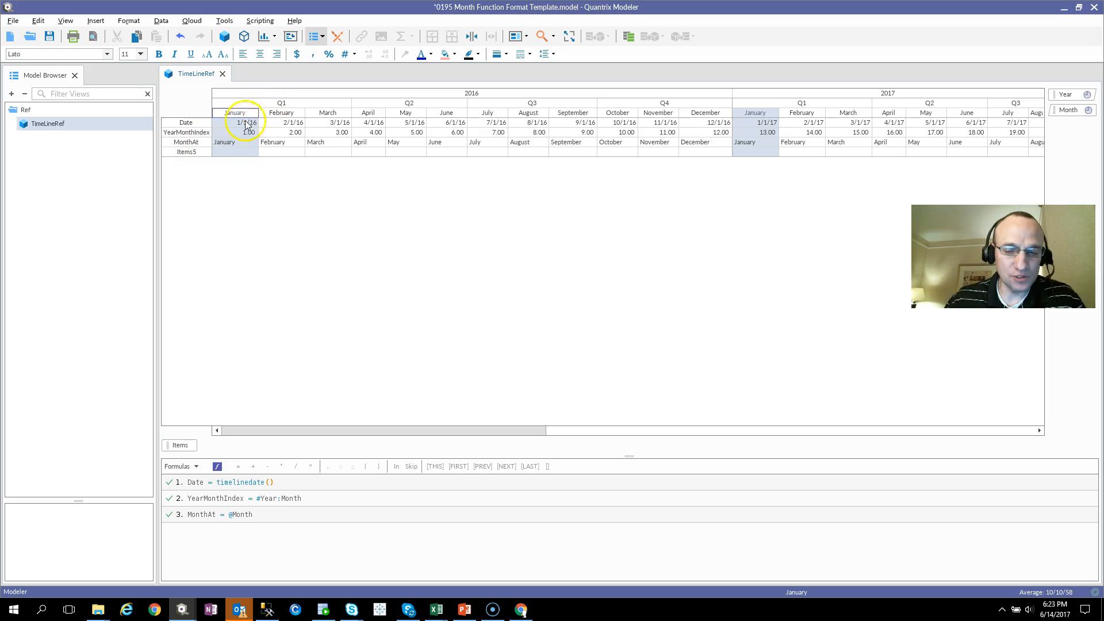
Rename the empty Items5 row as Month Format Text.
{"action": "left_click", "coordinate": [182, 154]}
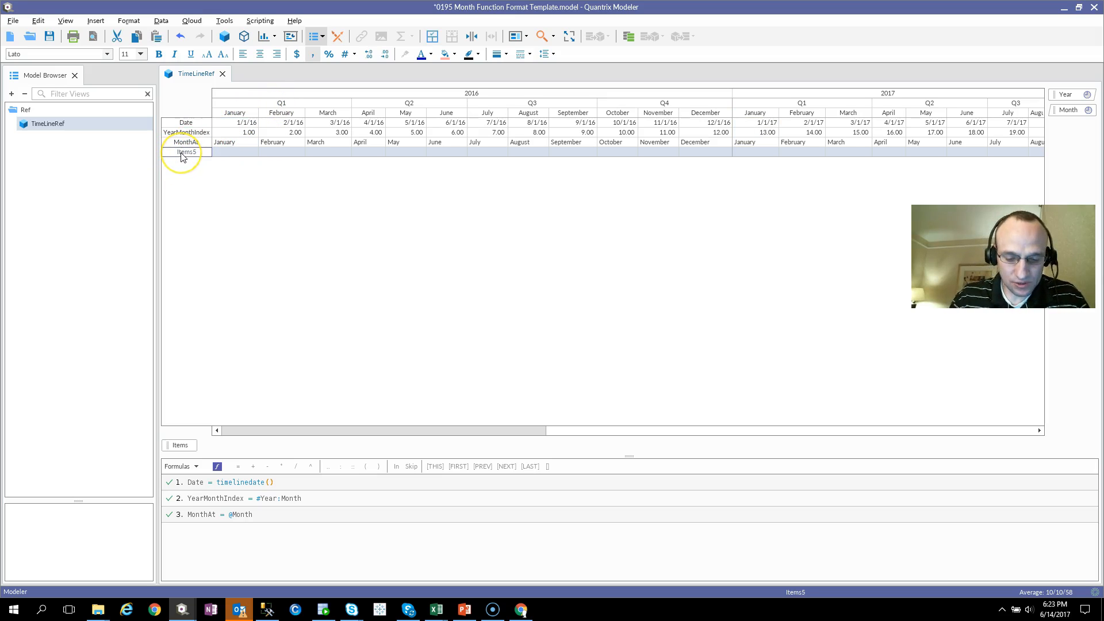
{"action": "double_click", "coordinate": [182, 153]}
{"action": "type", "text": "Month"}
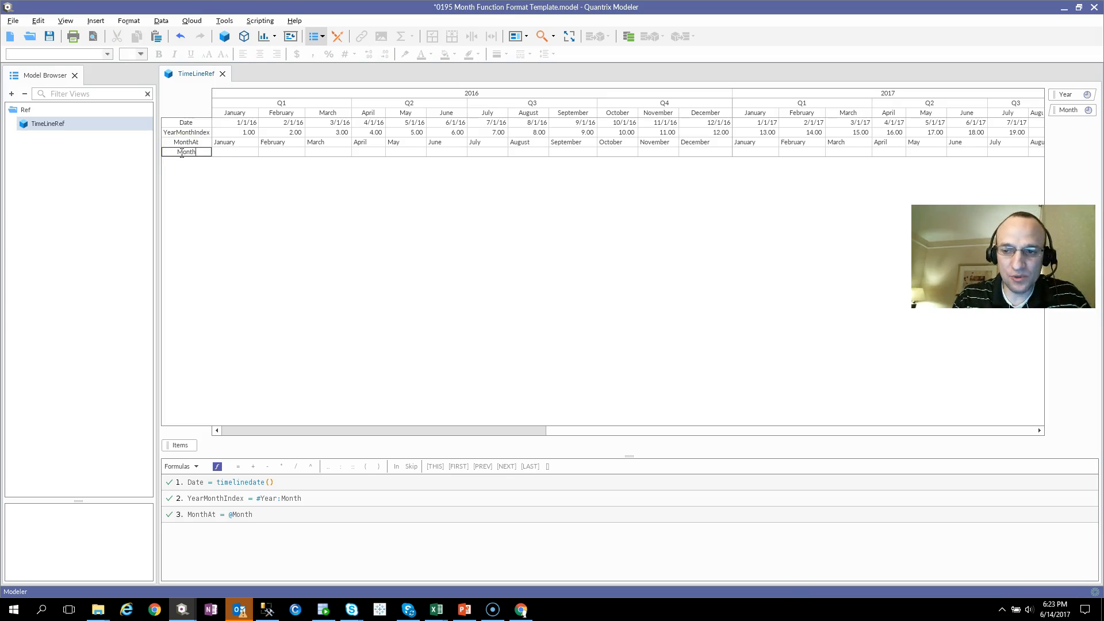
{"action": "type", "text": " F"}
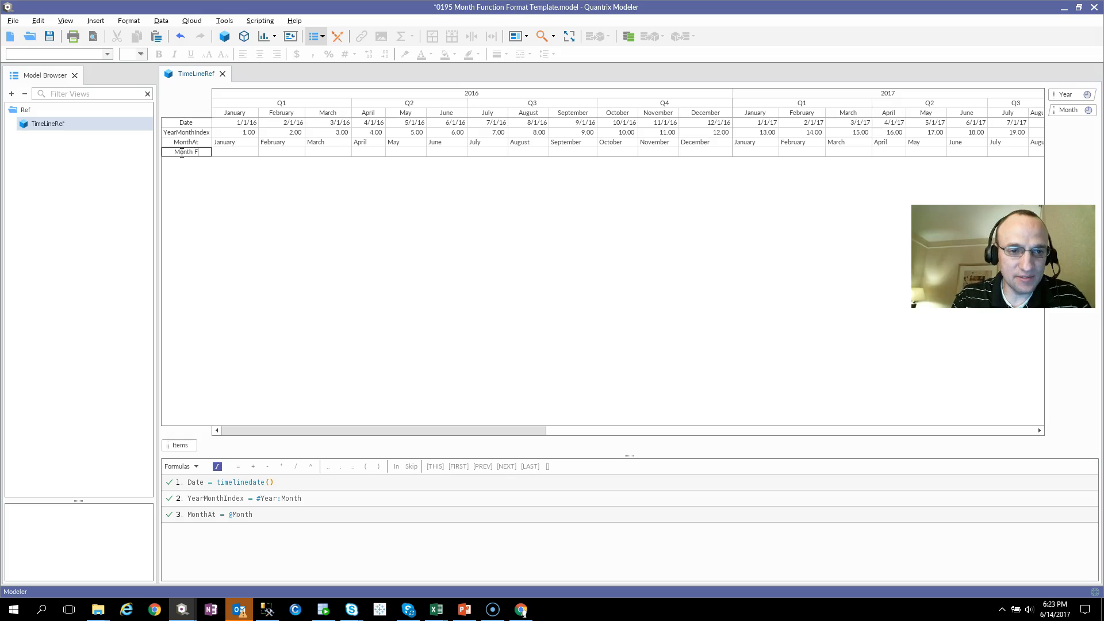
{"action": "type", "text": "ormat Text"}
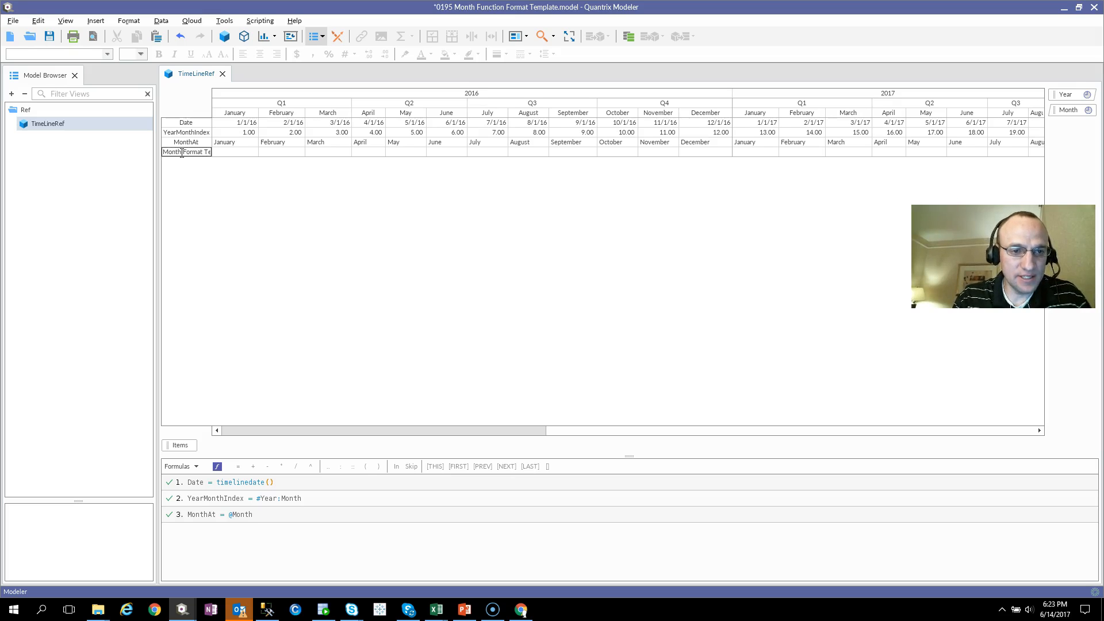
{"action": "key", "text": "Return"}
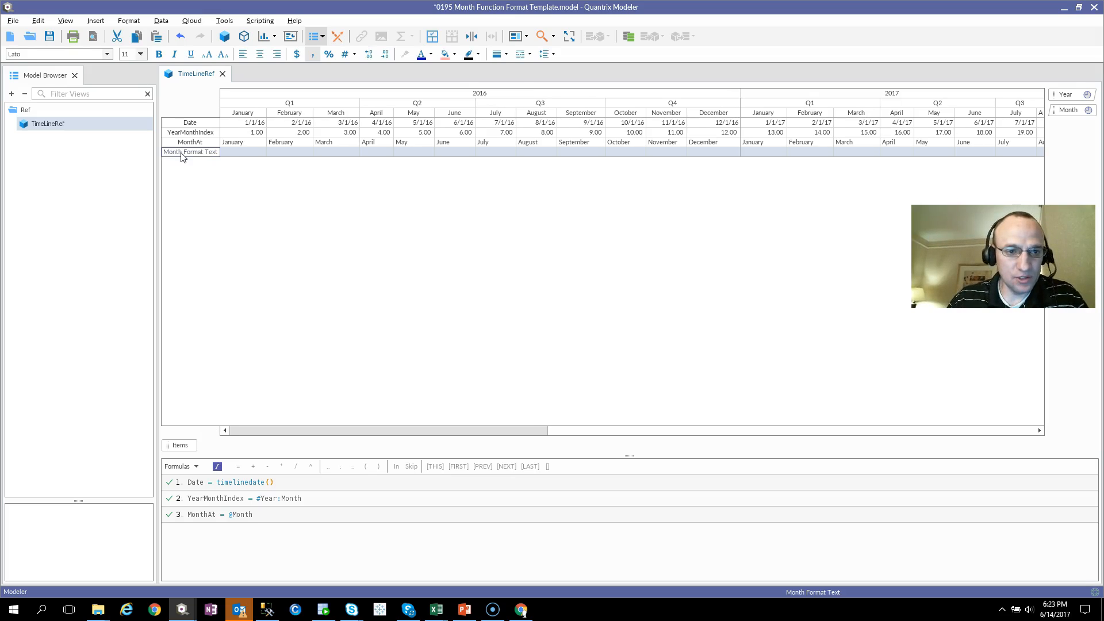
Give the Month Format Text row the formula text(Date, "MMMMMM").
{"action": "key", "text": "equal"}
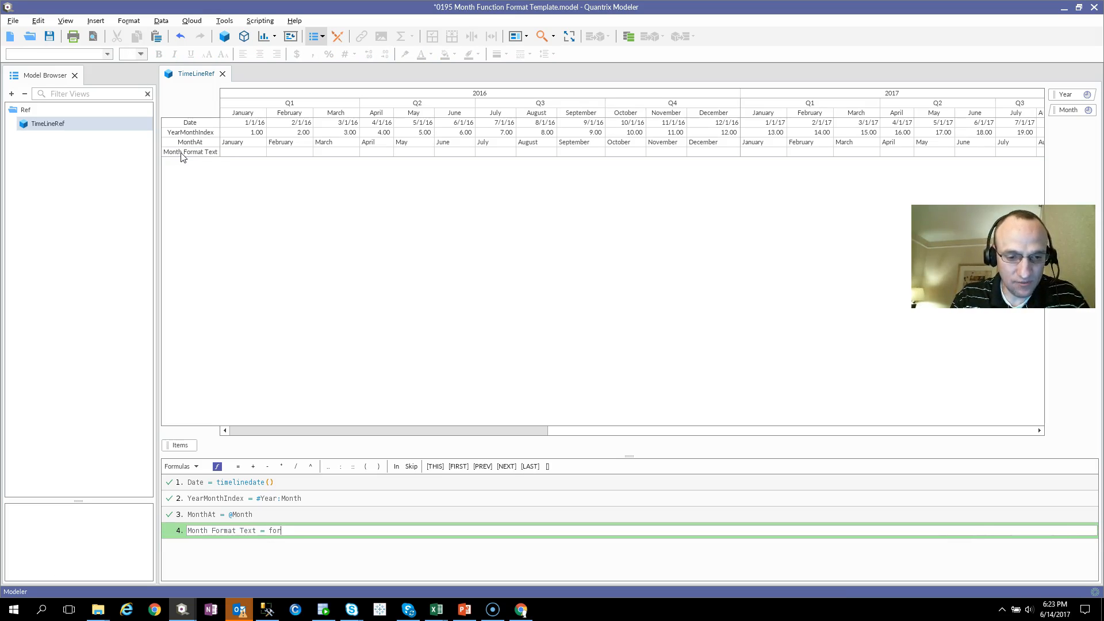
{"action": "type", "text": "forma"}
{"action": "key", "text": "BackSpace"}
{"action": "key", "text": "BackSpace"}
{"action": "key", "text": "BackSpace"}
{"action": "key", "text": "BackSpace"}
{"action": "key", "text": "BackSpace"}
{"action": "type", "text": "text"}
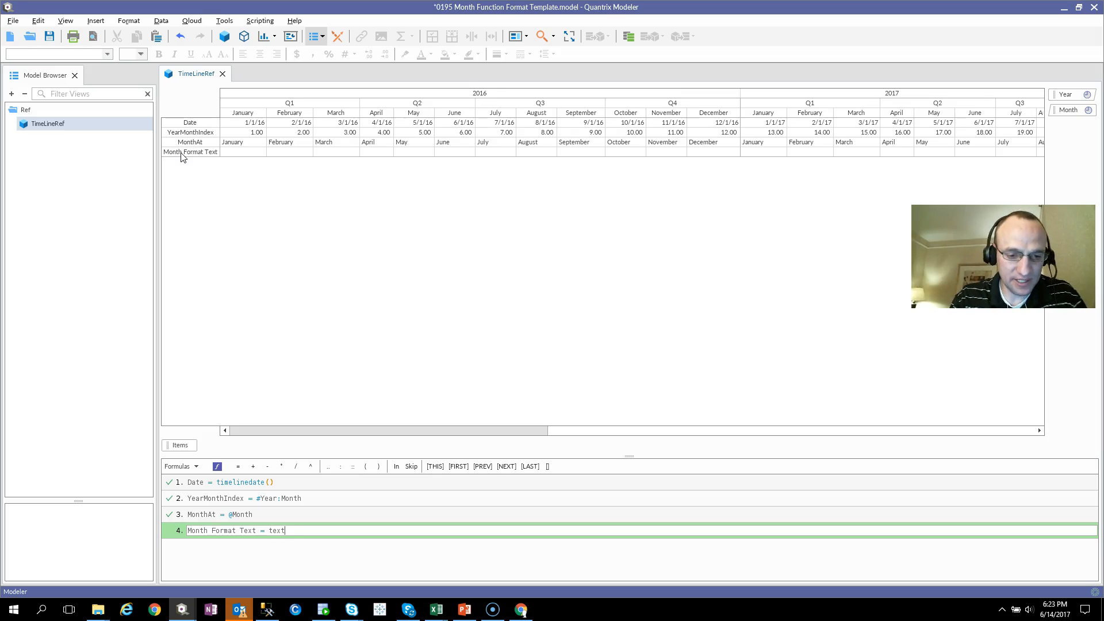
{"action": "type", "text": "("}
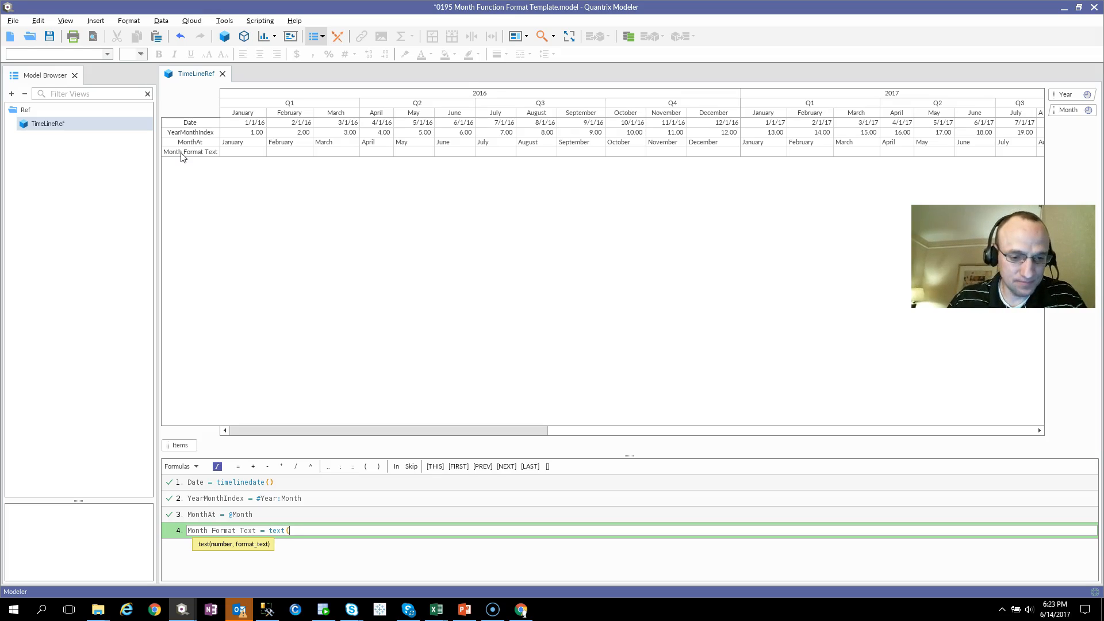
{"action": "left_click", "coordinate": [185, 123]}
{"action": "type", "text": ", \"MMMMMM"}
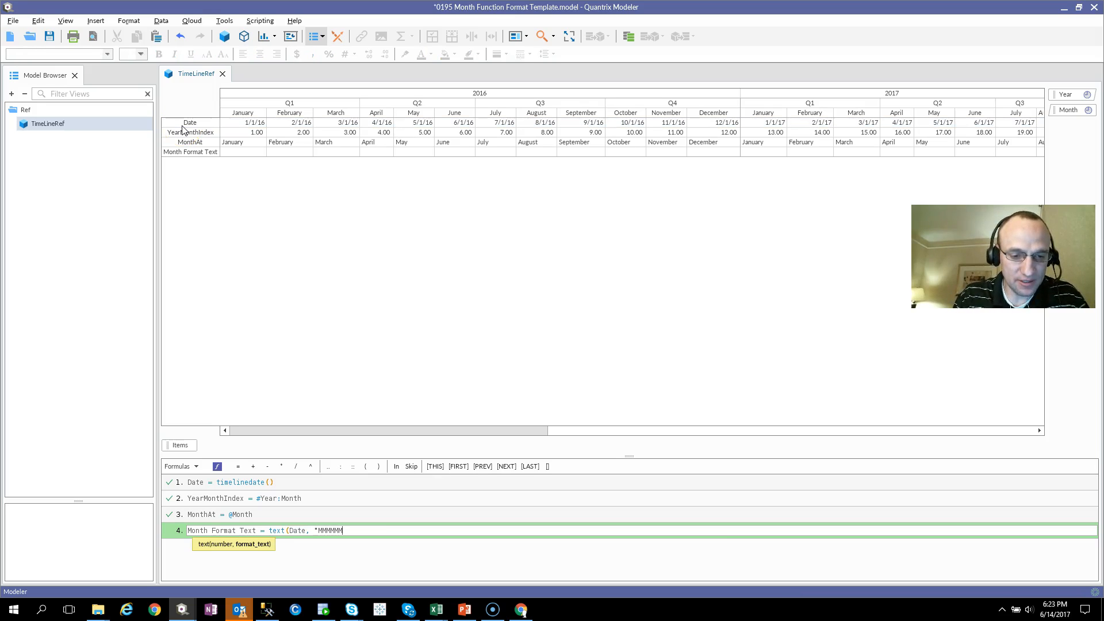
{"action": "type", "text": "\")"}
{"action": "key", "text": "Return"}
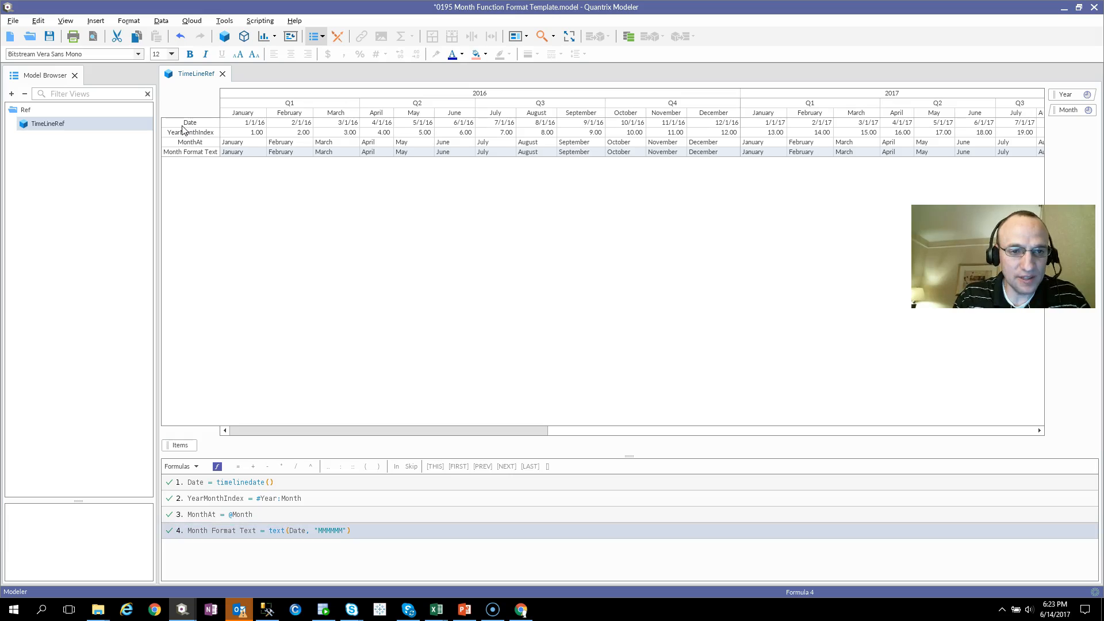
Compare the Month Format Text cells with the Date row they are derived from.
{"action": "left_click", "coordinate": [280, 153]}
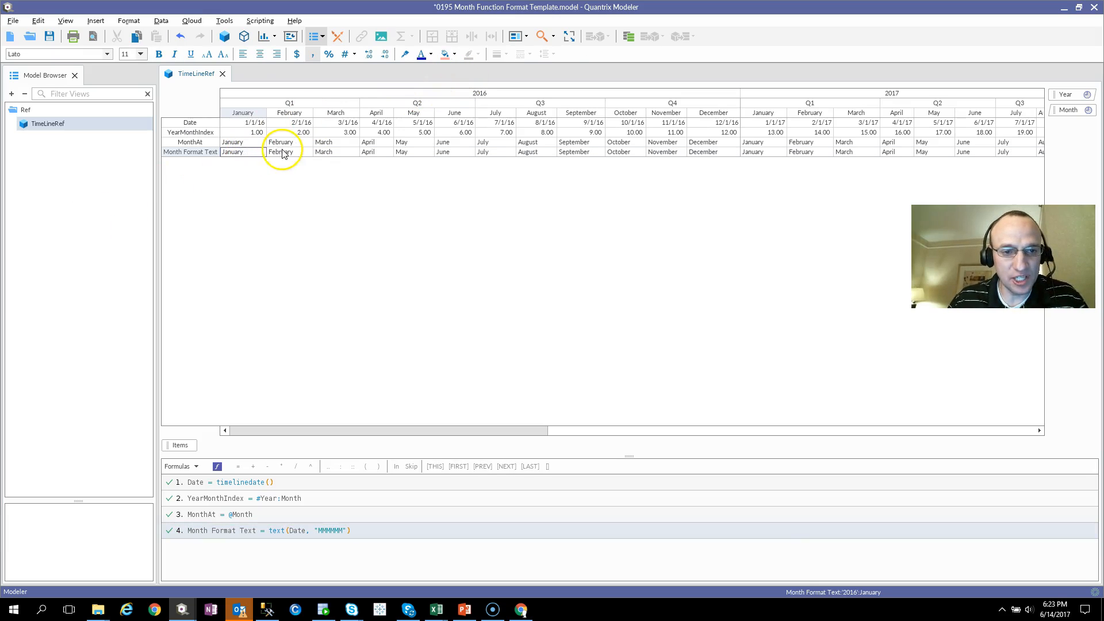
{"action": "left_click", "coordinate": [367, 153]}
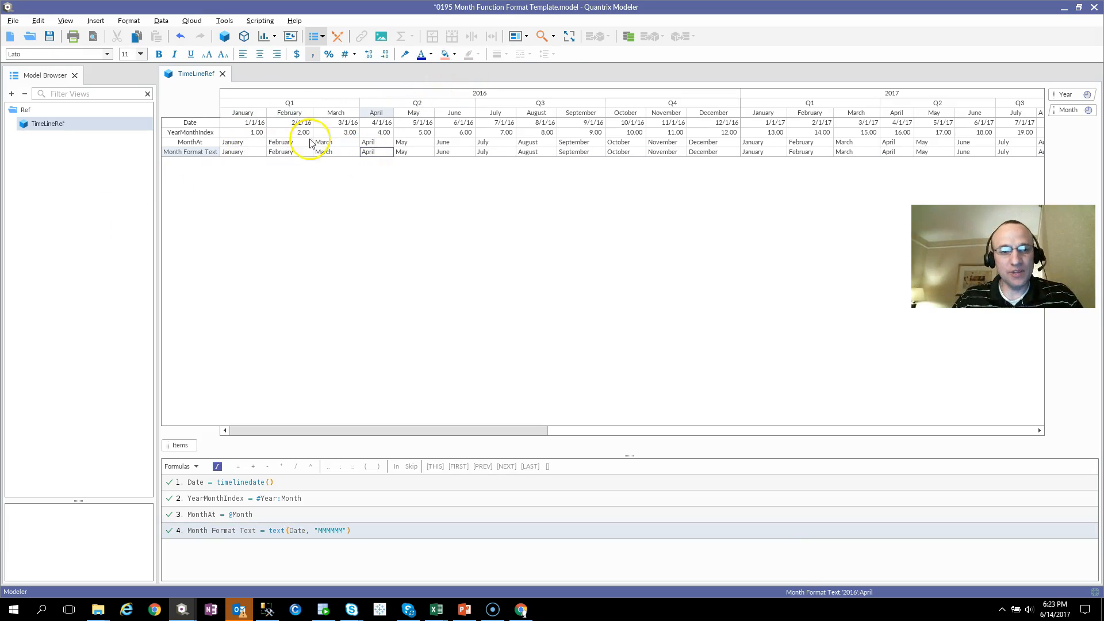
{"action": "left_click", "coordinate": [207, 125]}
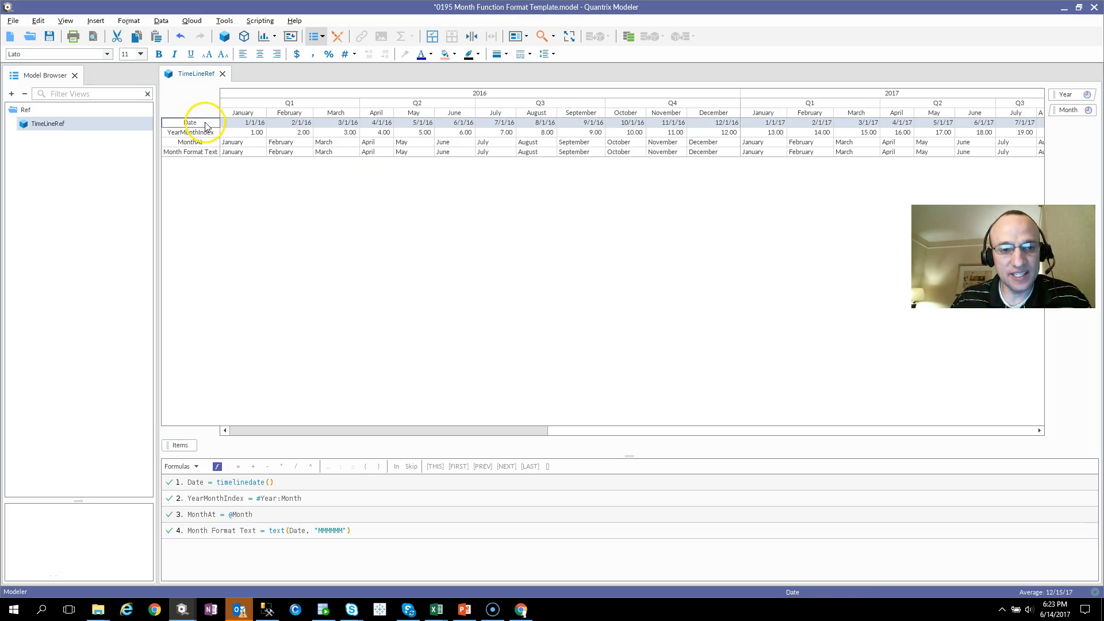
{"action": "left_click", "coordinate": [242, 124]}
{"action": "left_click_drag", "start_coordinate": [241, 123], "coordinate": [284, 124]}
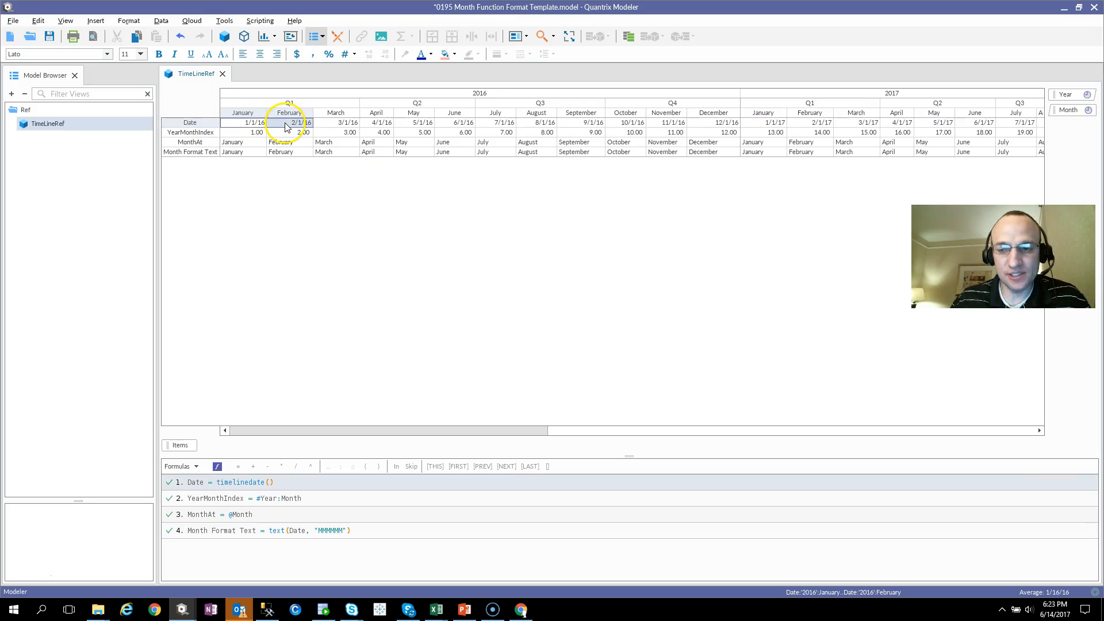
{"action": "left_click", "coordinate": [245, 153]}
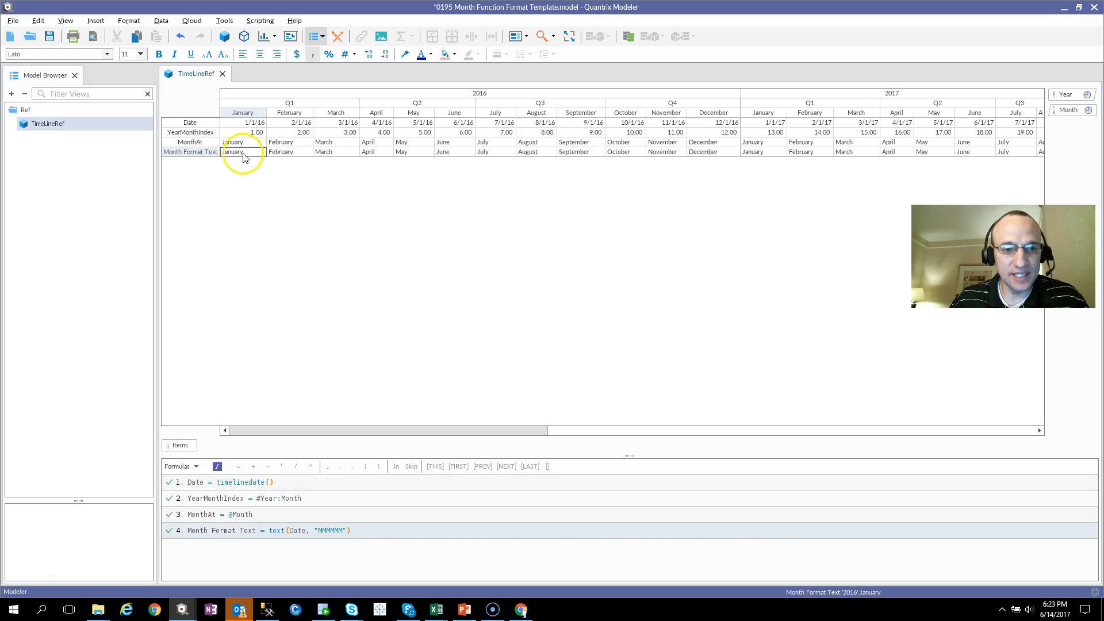
Add a new row below Month Format Text and name it Month Function.
{"action": "left_click", "coordinate": [191, 154]}
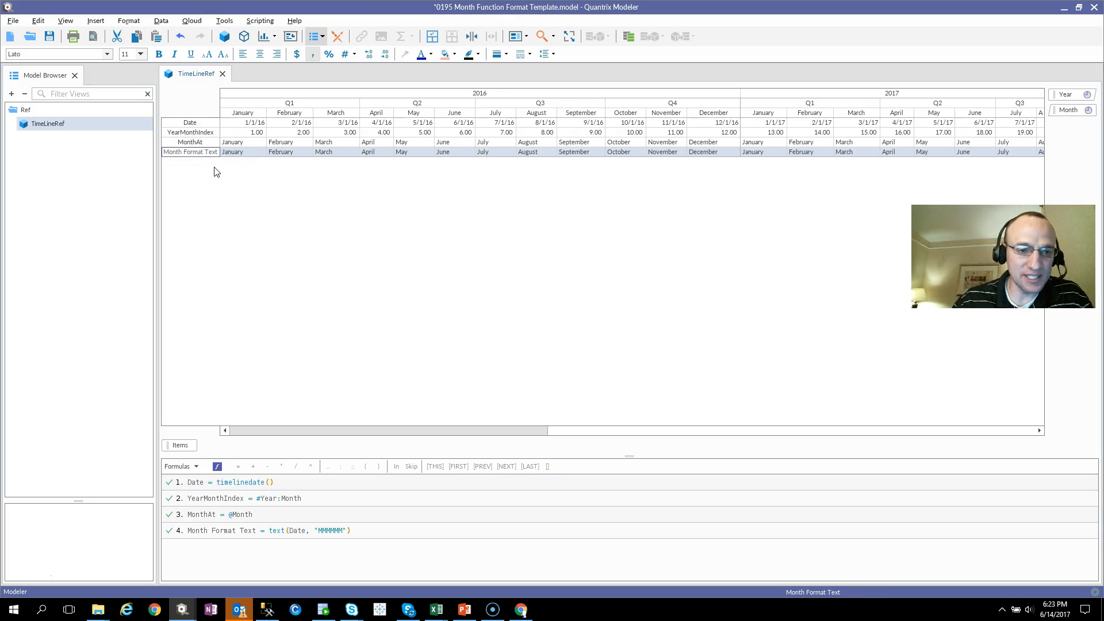
{"action": "key", "text": "Return"}
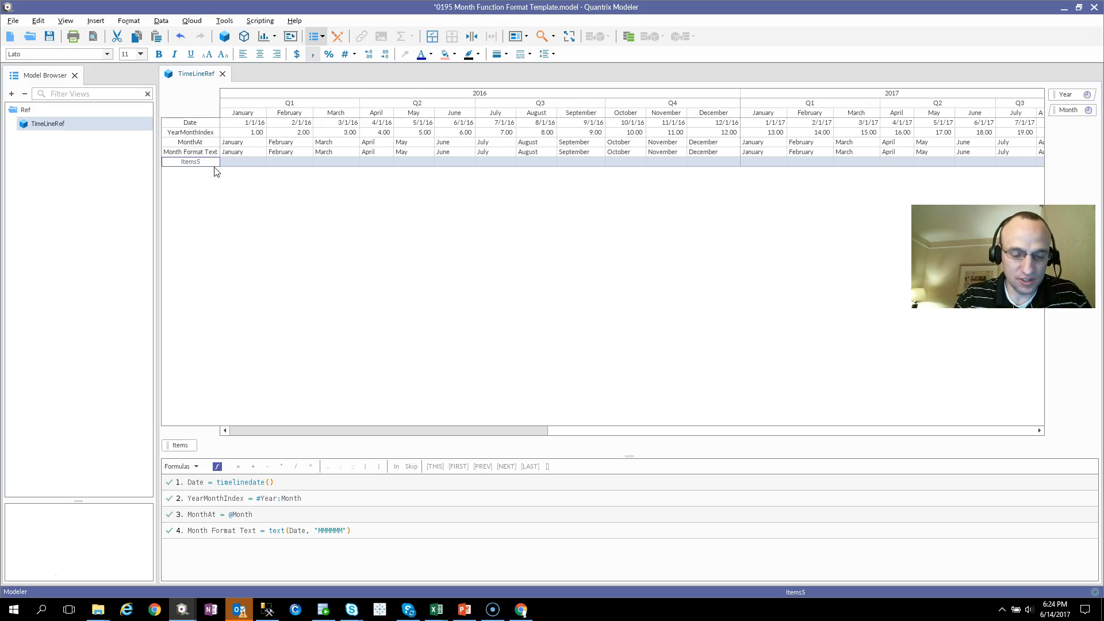
{"action": "left_click", "coordinate": [237, 152]}
{"action": "left_click", "coordinate": [247, 165]}
{"action": "left_click", "coordinate": [209, 163]}
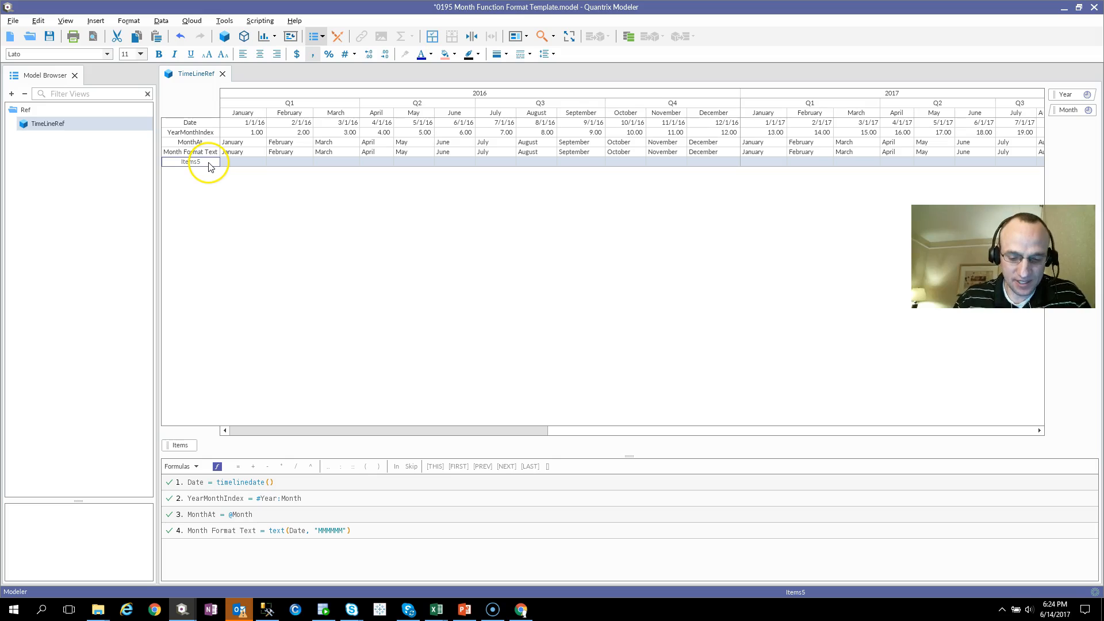
{"action": "type", "text": "Month Function"}
{"action": "key", "text": "Return"}
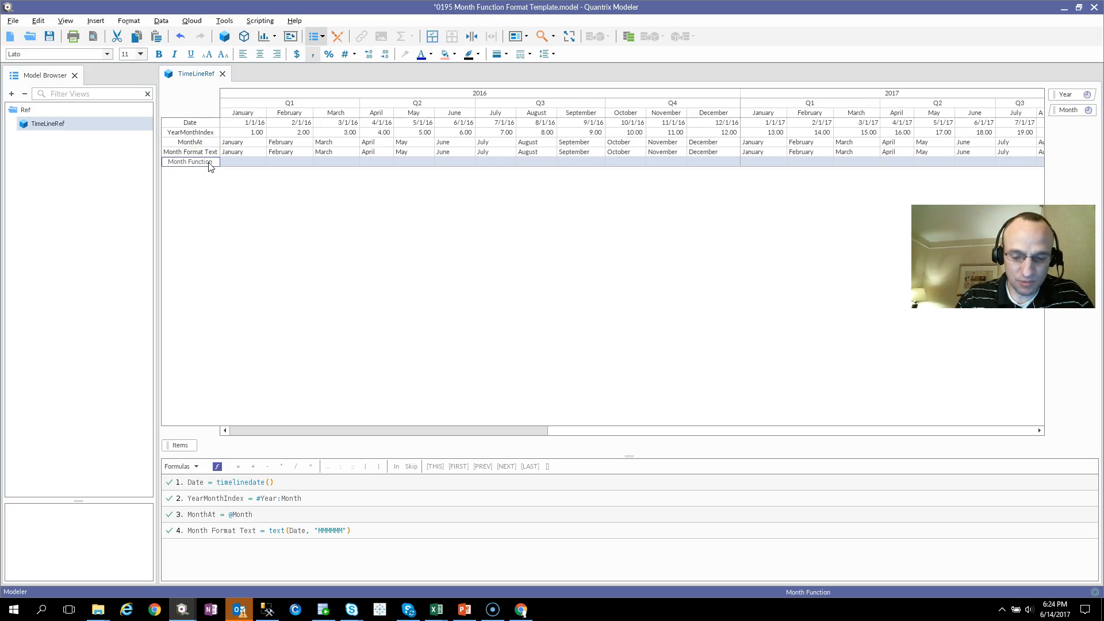
Give the Month Function row the formula Month(Date, "MMMMMM") and check its June 2016 cell.
{"action": "type", "text": "= Month("}
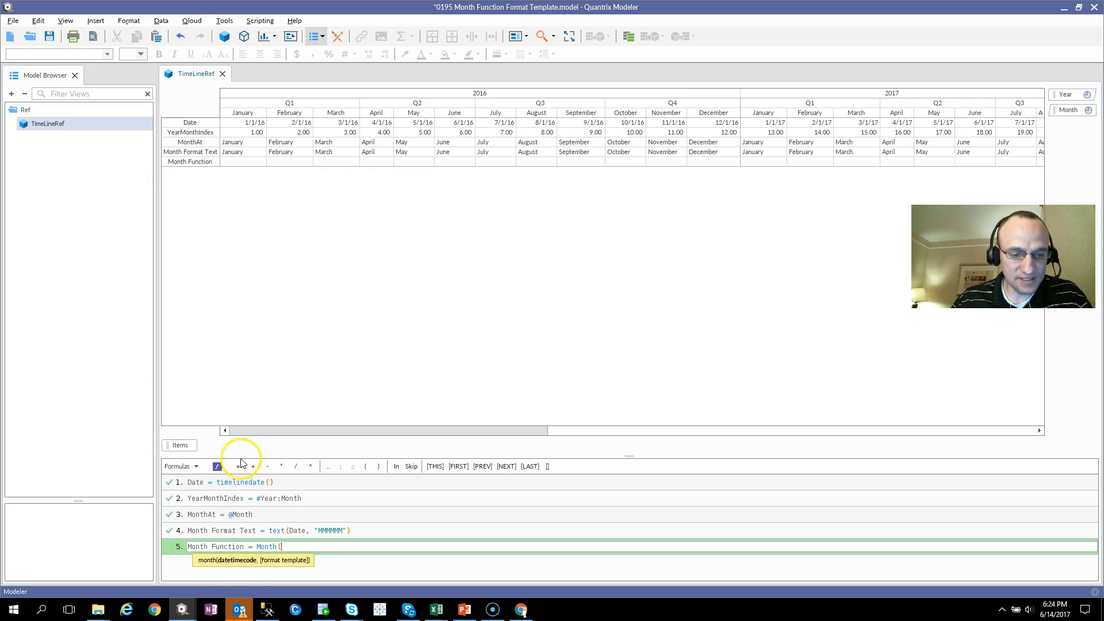
{"action": "left_click", "coordinate": [188, 124]}
{"action": "type", "text": ","}
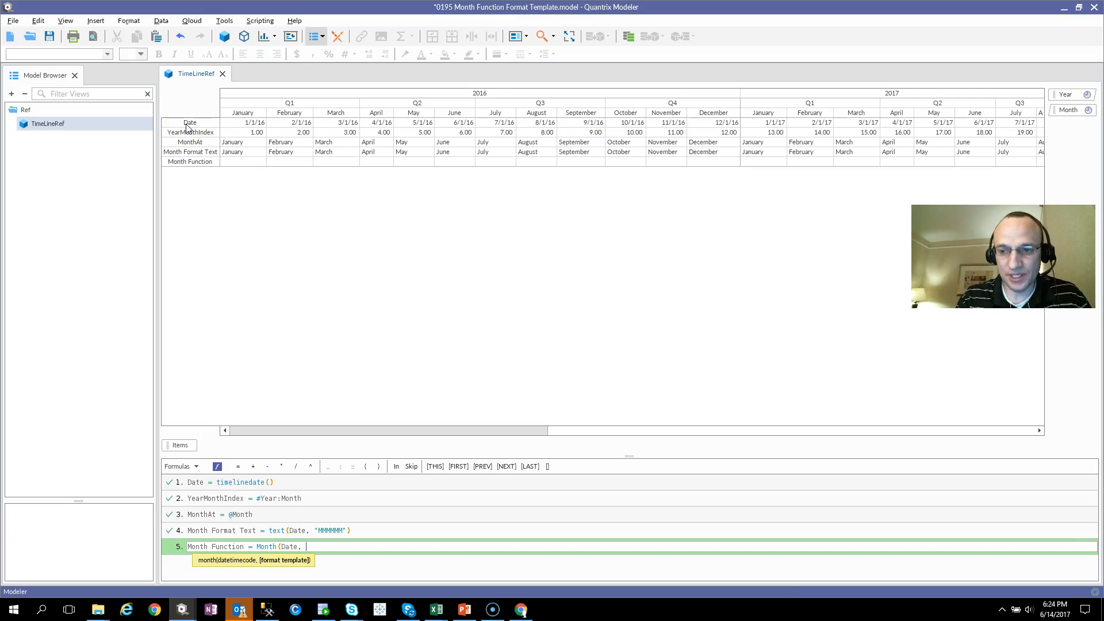
{"action": "type", "text": " \"MMMMMM"}
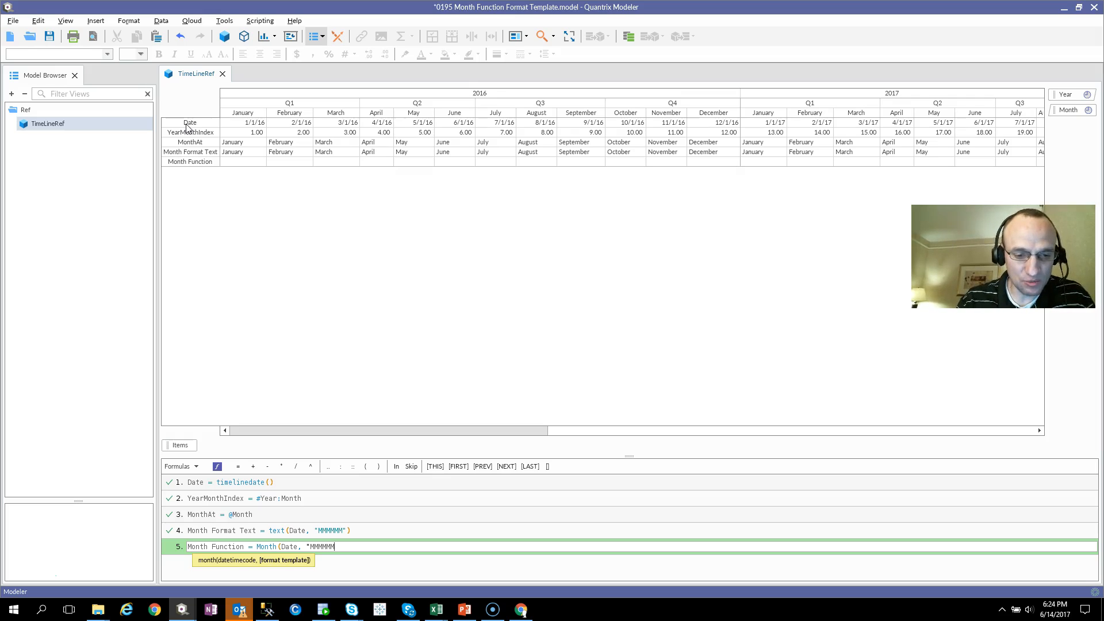
{"action": "type", "text": "\")"}
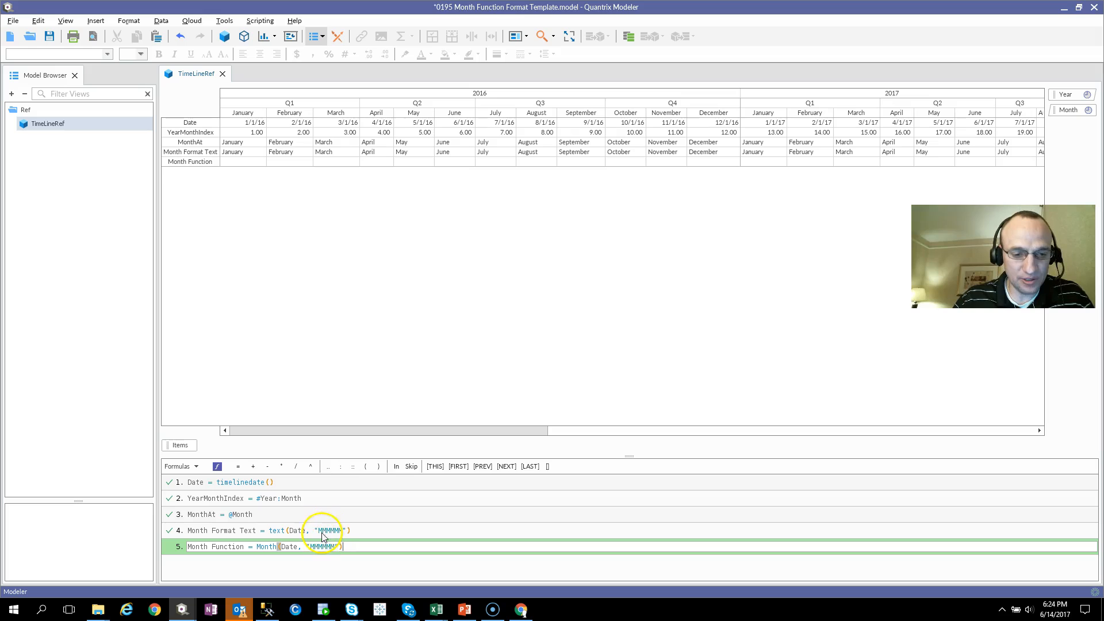
{"action": "key", "text": "Return"}
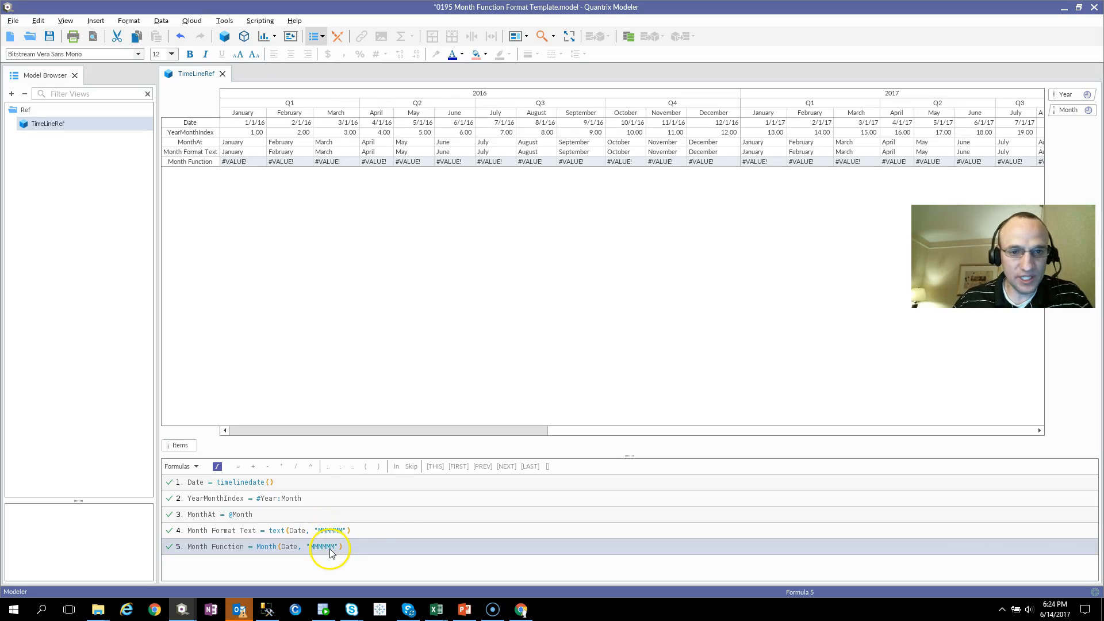
{"action": "left_click", "coordinate": [459, 162]}
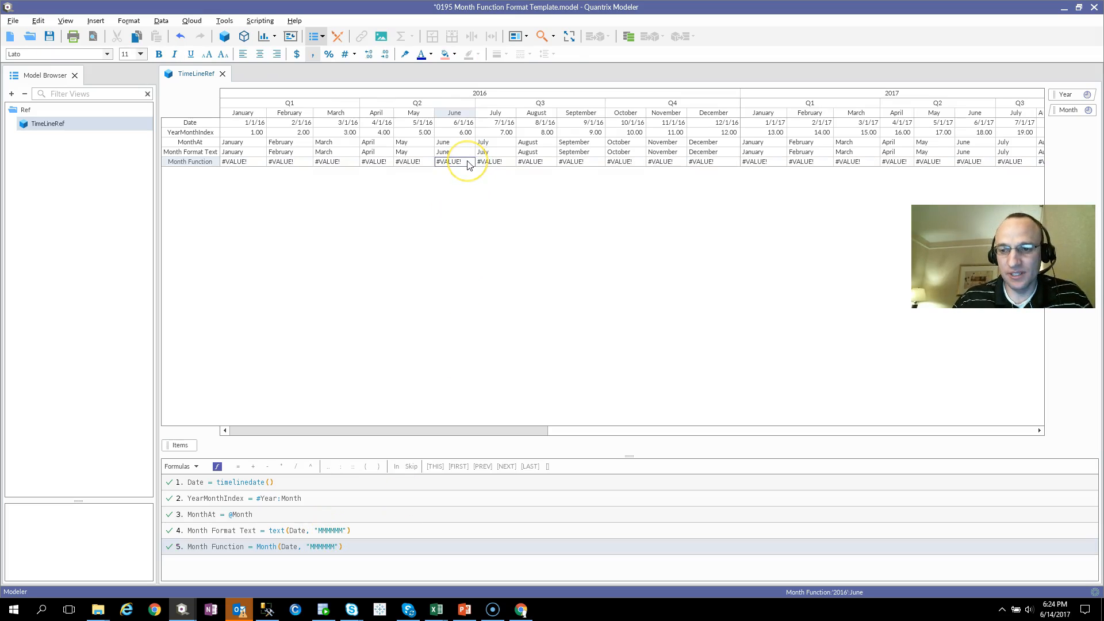
Add a new row below Month Function and name it Month Function Correct.
{"action": "left_click", "coordinate": [203, 166]}
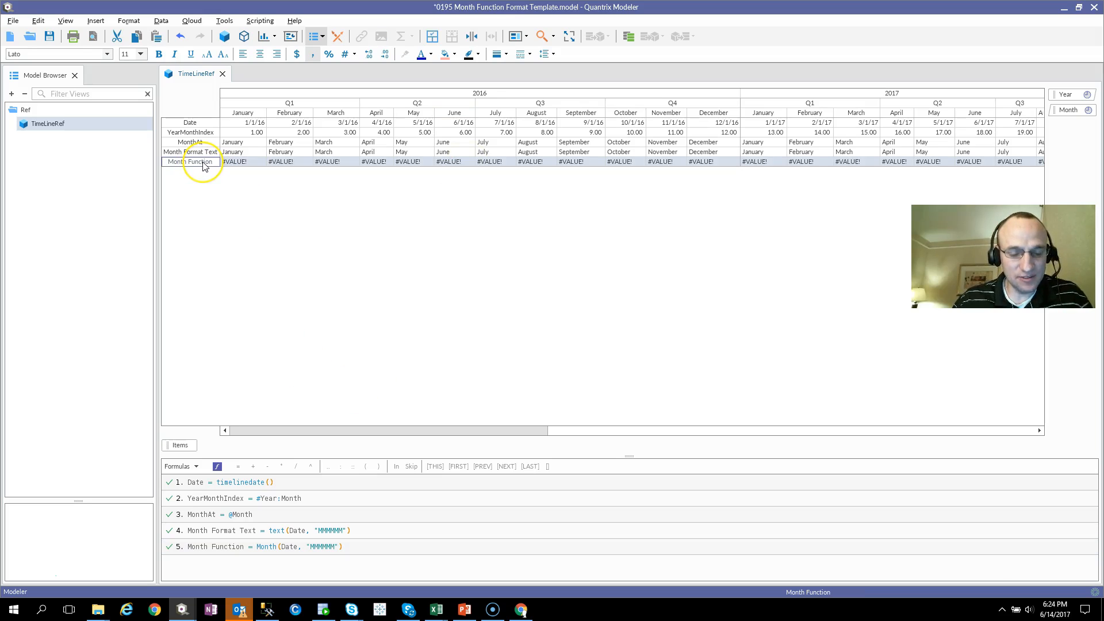
{"action": "key", "text": "Return"}
{"action": "type", "text": "Month Function Correct"}
{"action": "key", "text": "Return"}
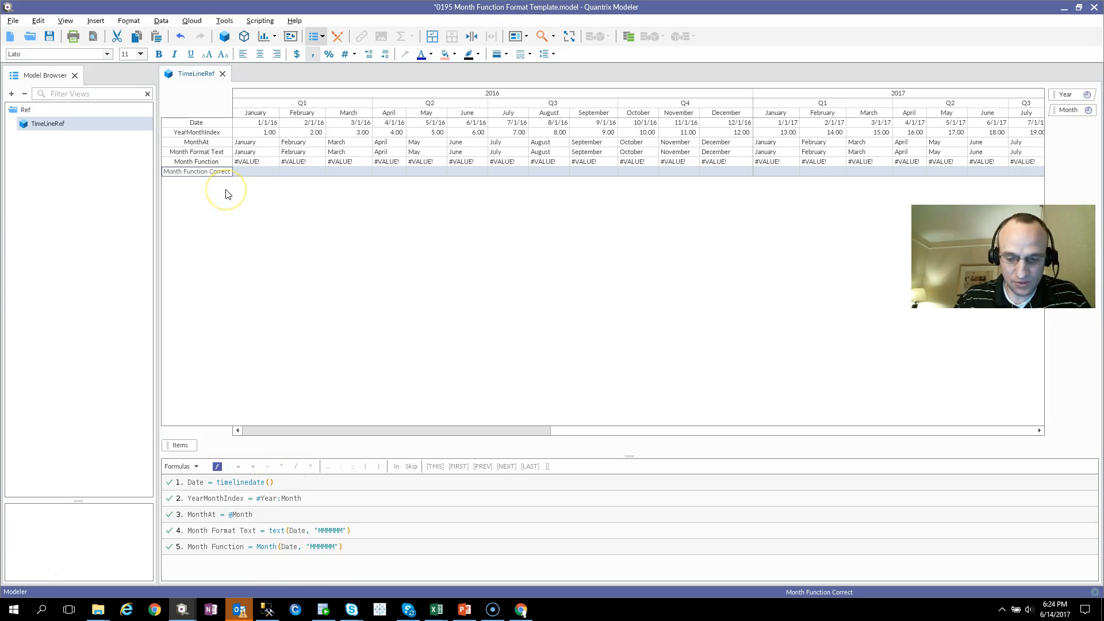
Give the Month Function Correct row the formula month(Date, "January").
{"action": "type", "text": "= manth(Dat"}
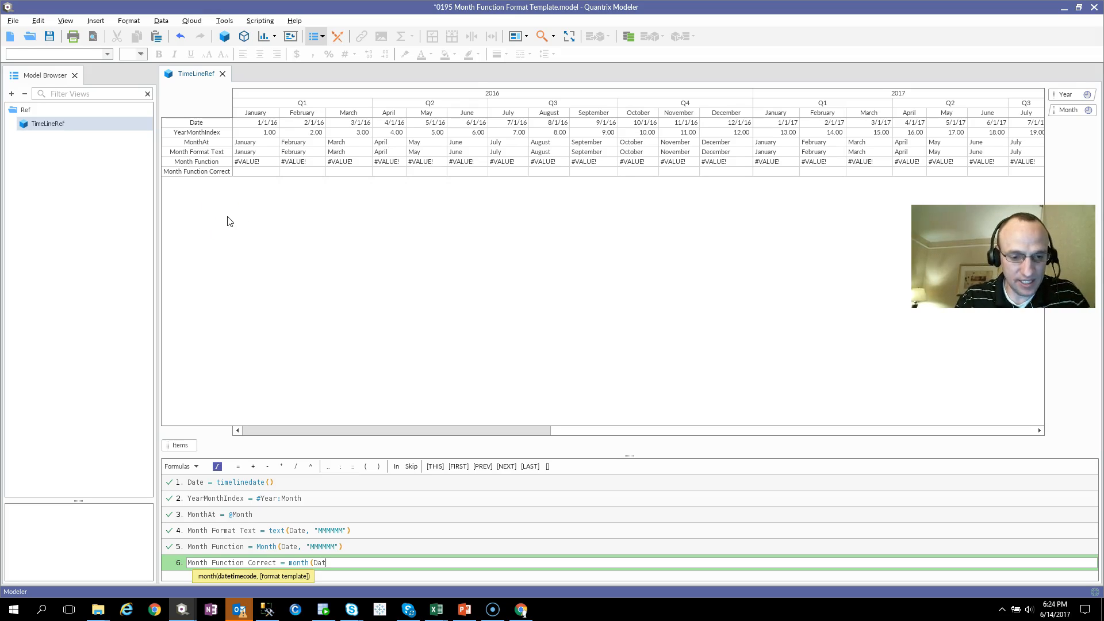
{"action": "type", "text": "e, \"J"}
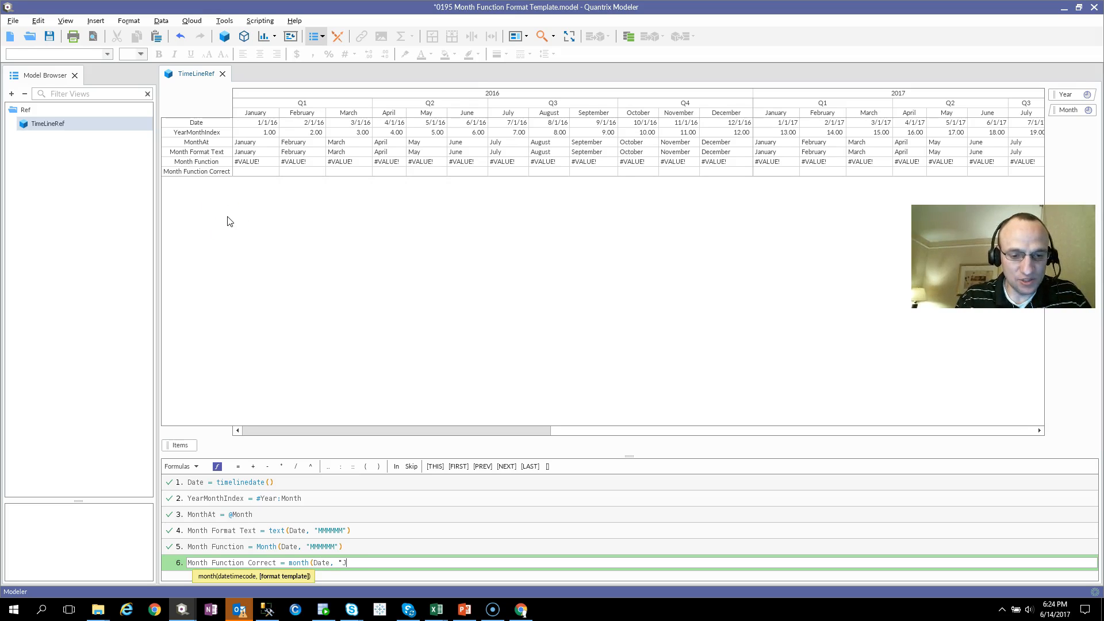
{"action": "type", "text": "anuary\")"}
{"action": "key", "text": "Return"}
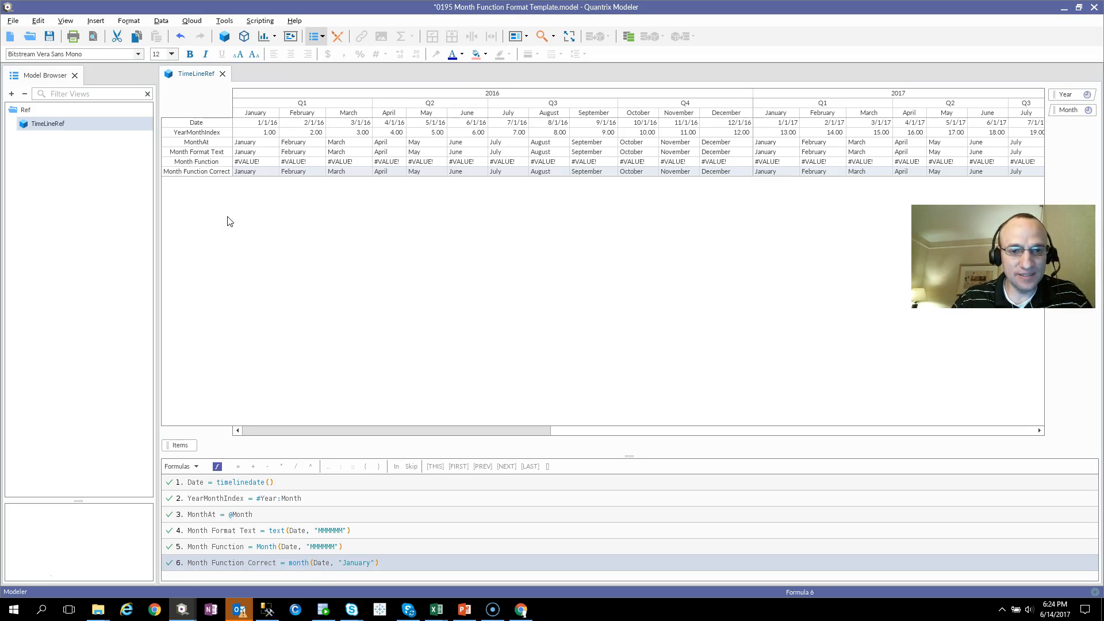
Change the format template in the Month Function Correct formula to "May" and check the row's cells.
{"action": "left_click", "coordinate": [344, 564]}
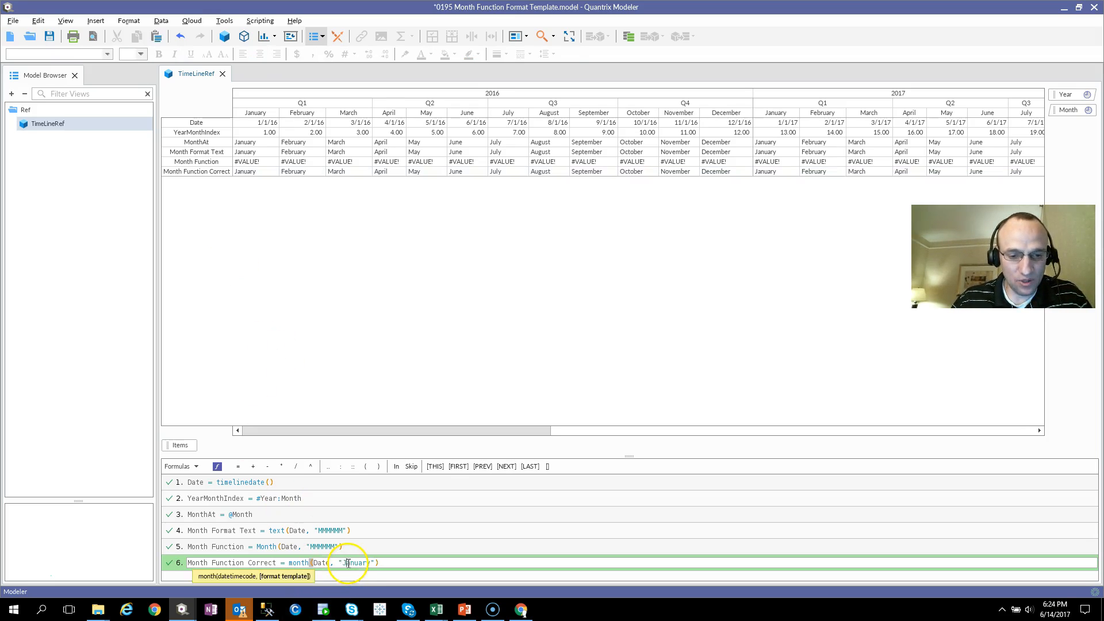
{"action": "double_click", "coordinate": [354, 563]}
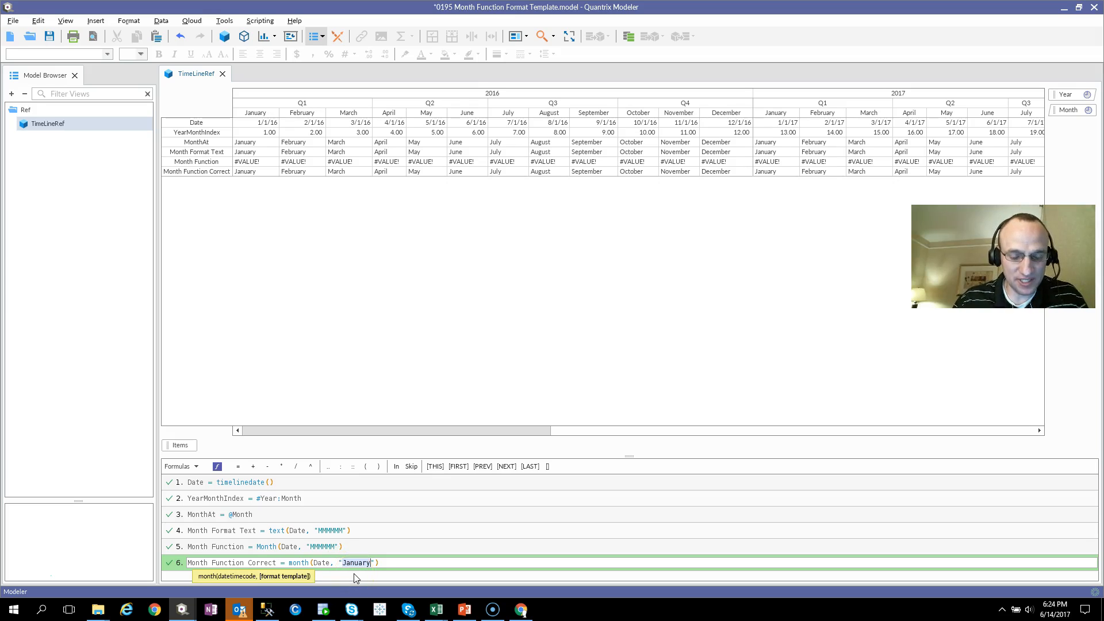
{"action": "type", "text": "May"}
{"action": "key", "text": "Return"}
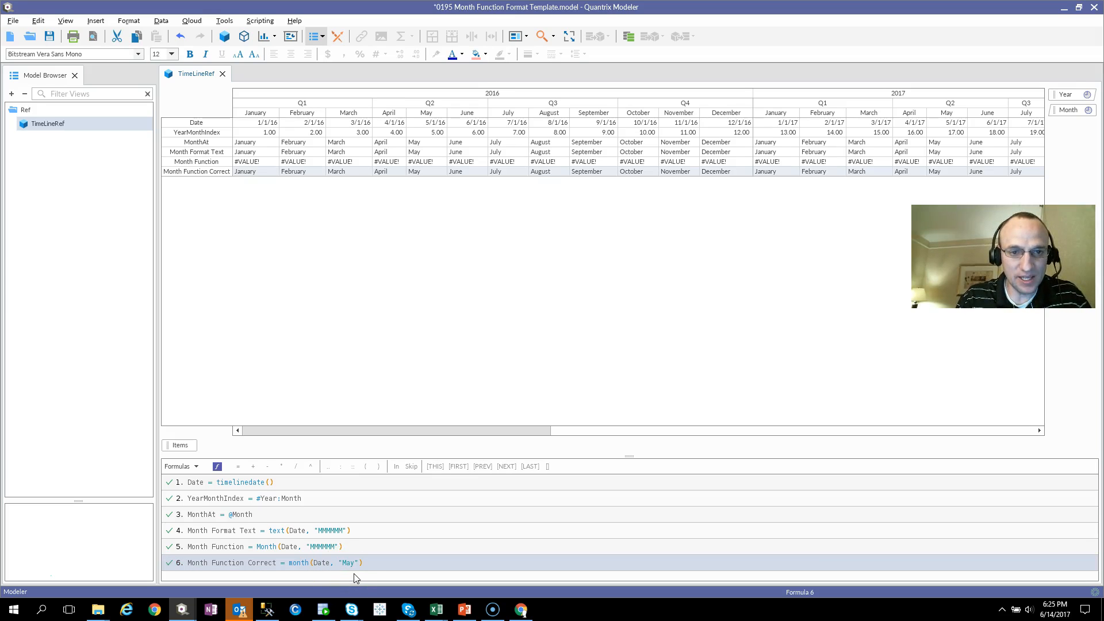
{"action": "left_click", "coordinate": [397, 172]}
{"action": "left_click", "coordinate": [290, 172]}
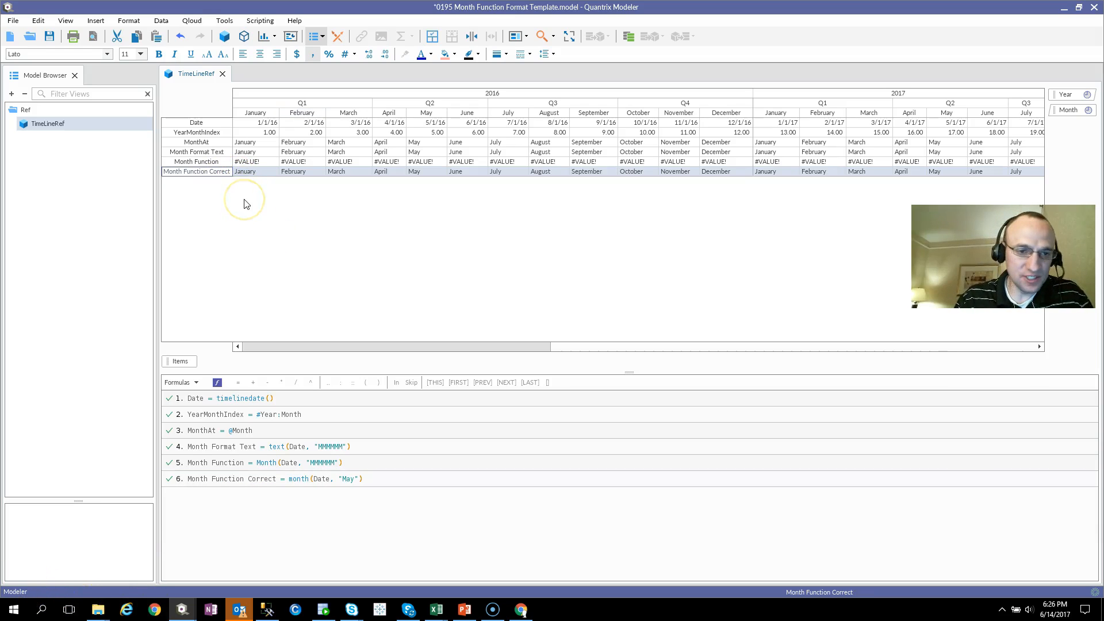
Add a new row below Month Function Correct and name it Month Fuction Correct 3.
{"action": "key", "text": "Return"}
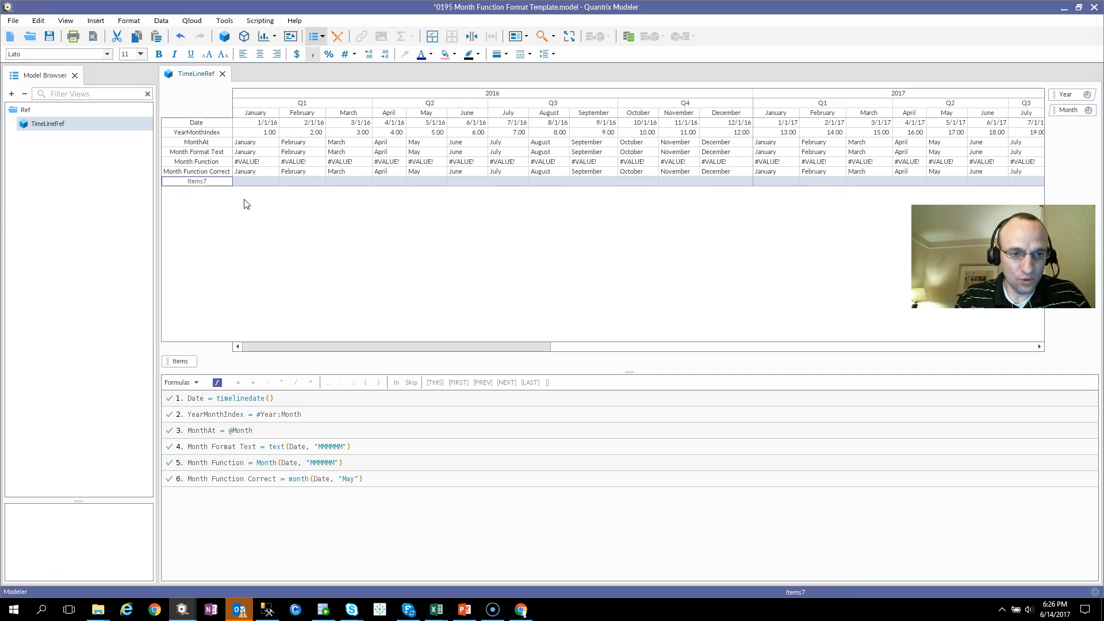
{"action": "type", "text": "Month"}
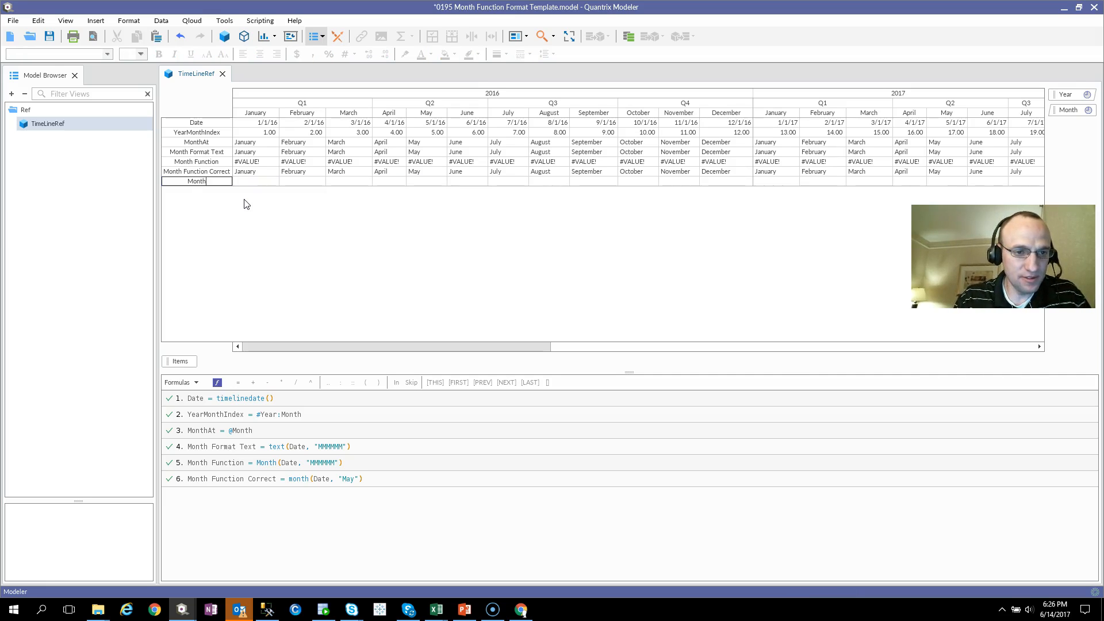
{"action": "type", "text": " Fuction Co"}
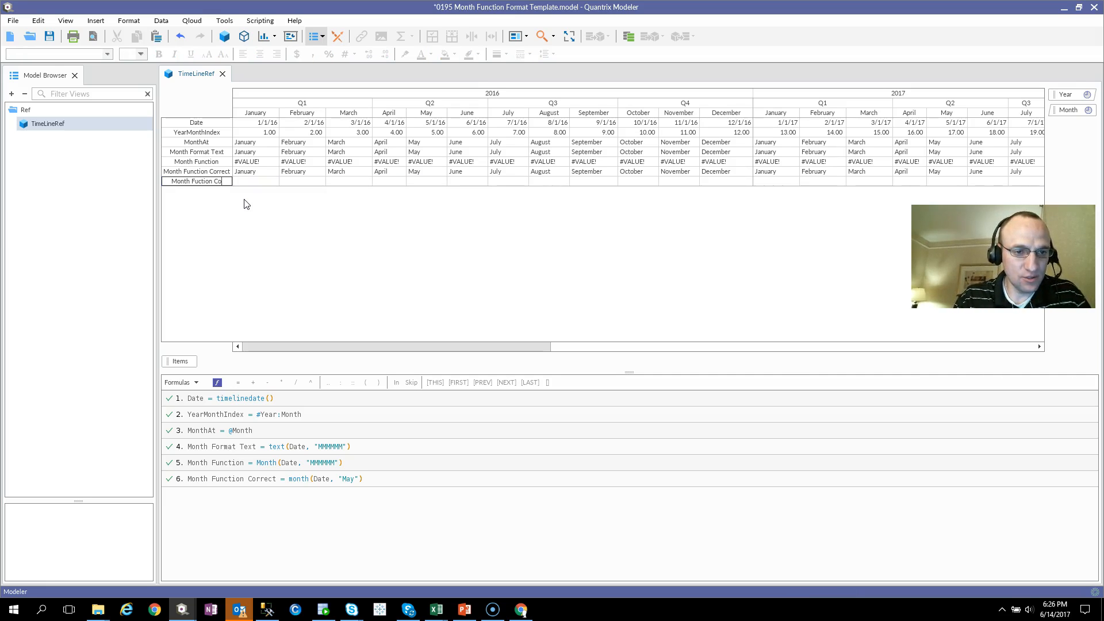
{"action": "type", "text": "rrect 3"}
{"action": "key", "text": "Return"}
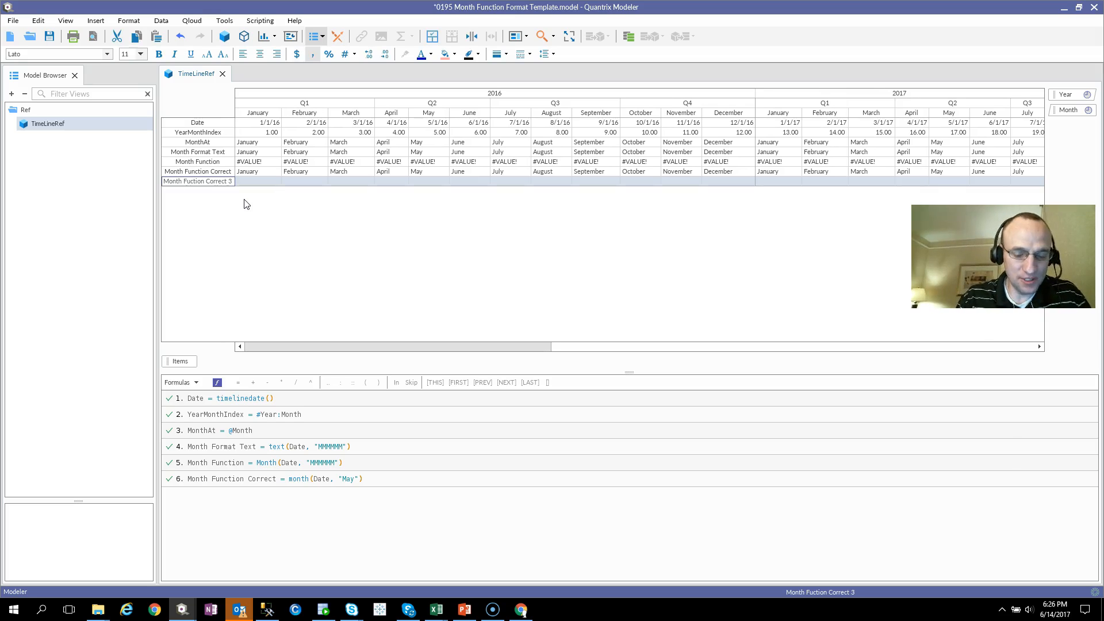
Give the Month Fuction Correct 3 row the formula month(Date, "Jan") and check its January to May 2016 cells.
{"action": "type", "text": "= "}
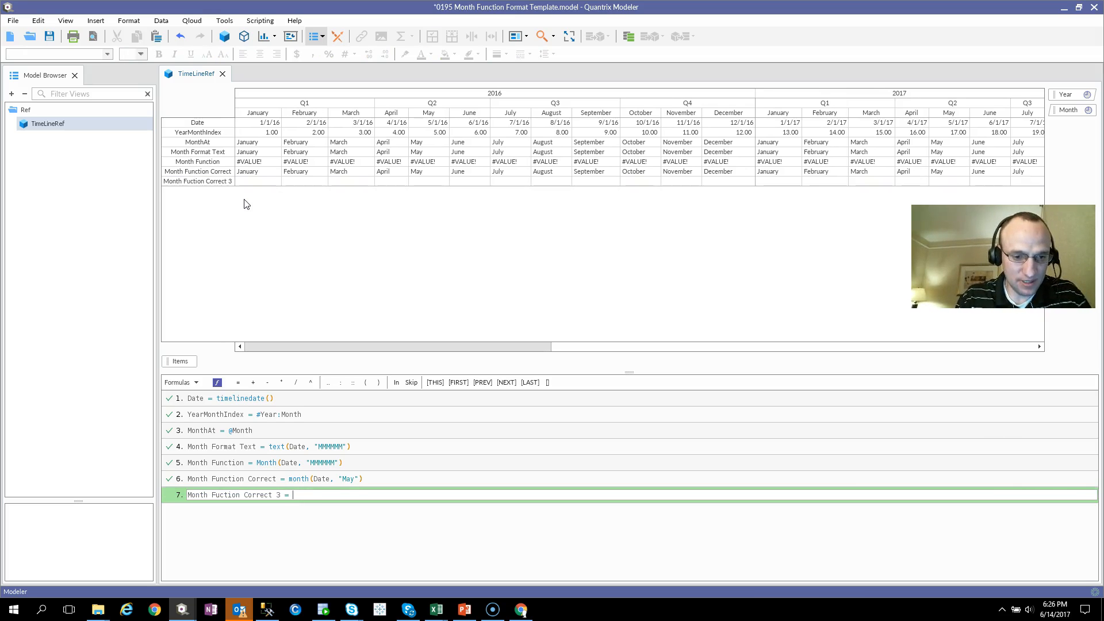
{"action": "type", "text": "month("}
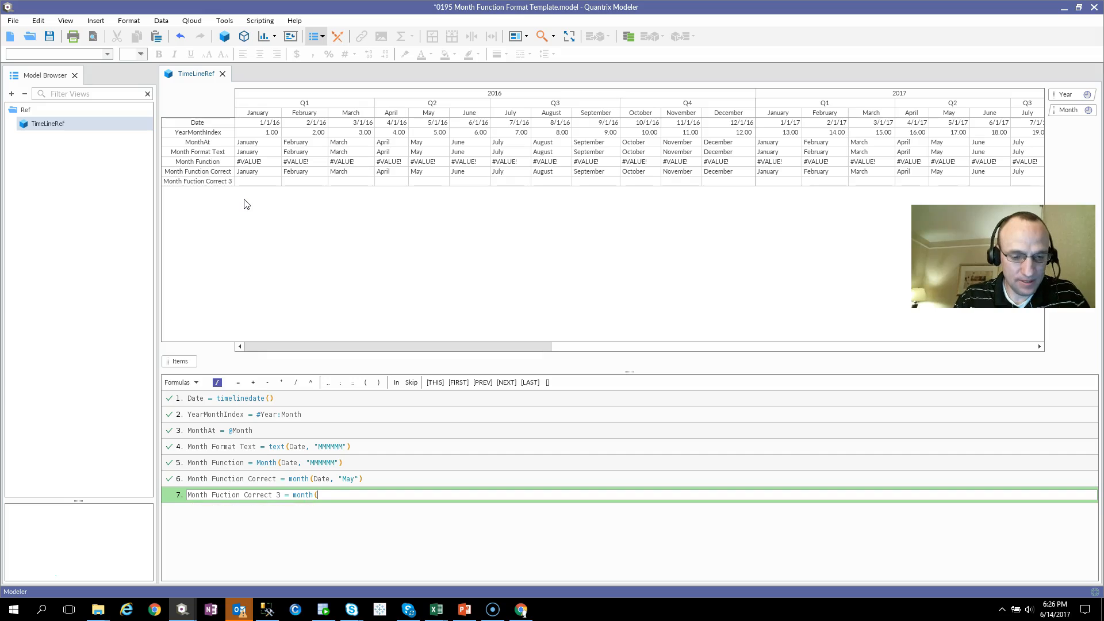
{"action": "type", "text": "Date, \"Jan\")"}
{"action": "key", "text": "Return"}
{"action": "left_click_drag", "start_coordinate": [253, 181], "coordinate": [428, 188]}
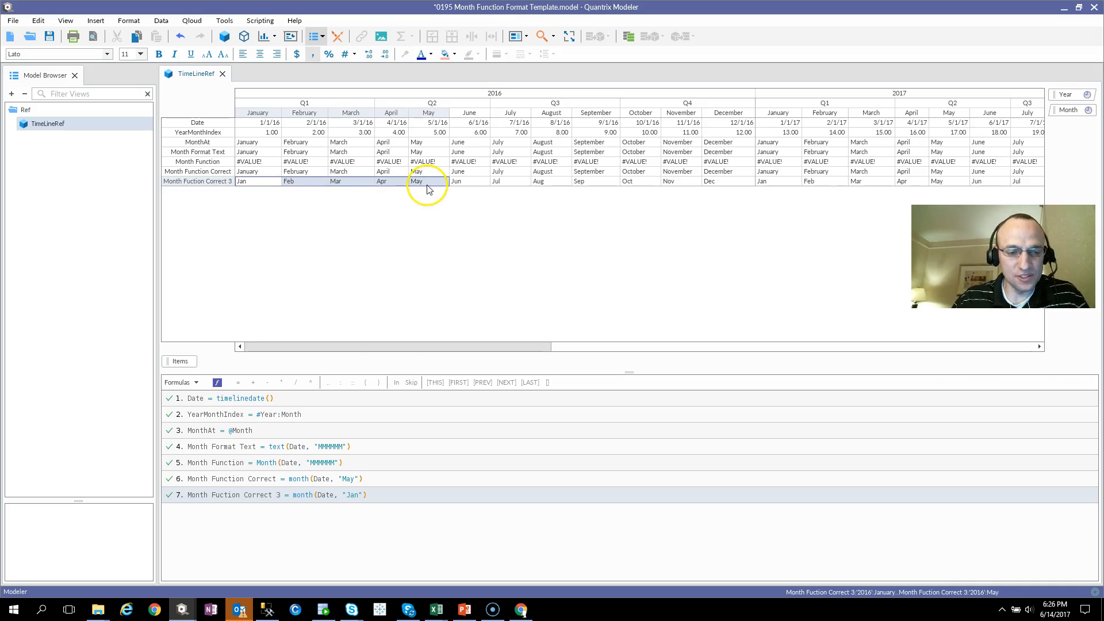
Examine the format template in the Month Function Correct formula against that row's cells.
{"action": "left_click", "coordinate": [251, 173]}
{"action": "left_click", "coordinate": [338, 484]}
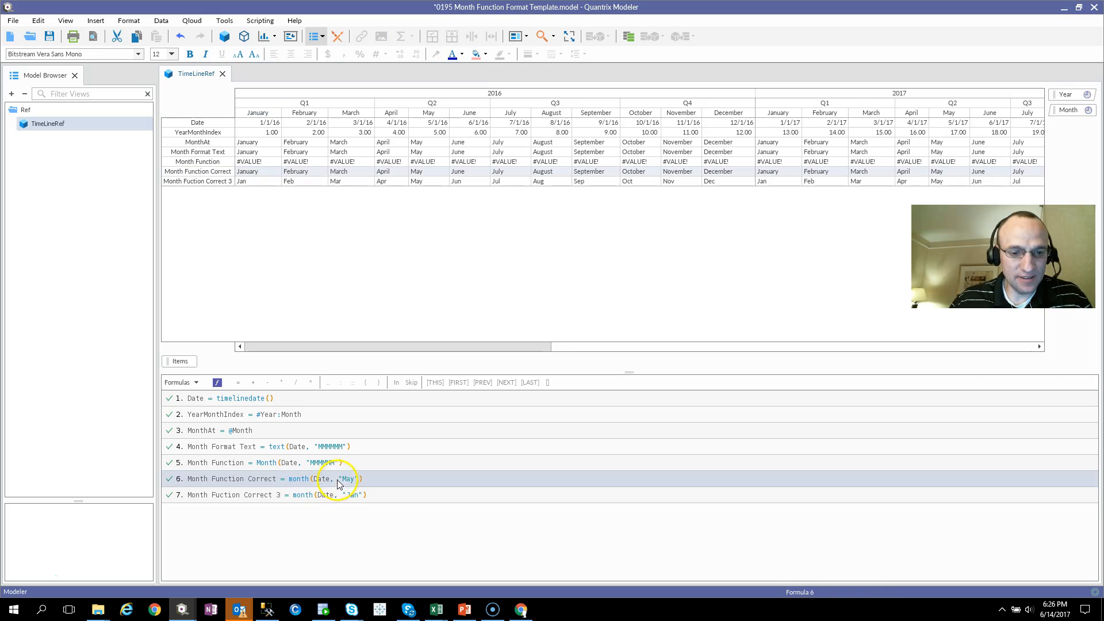
{"action": "left_click", "coordinate": [337, 481]}
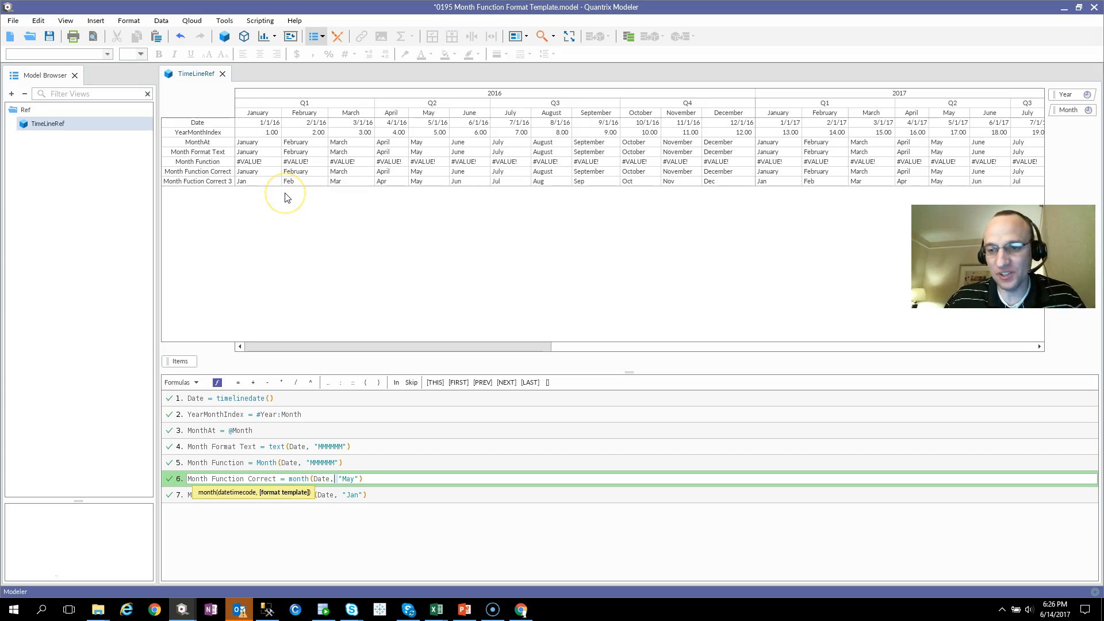
{"action": "key", "text": "Return"}
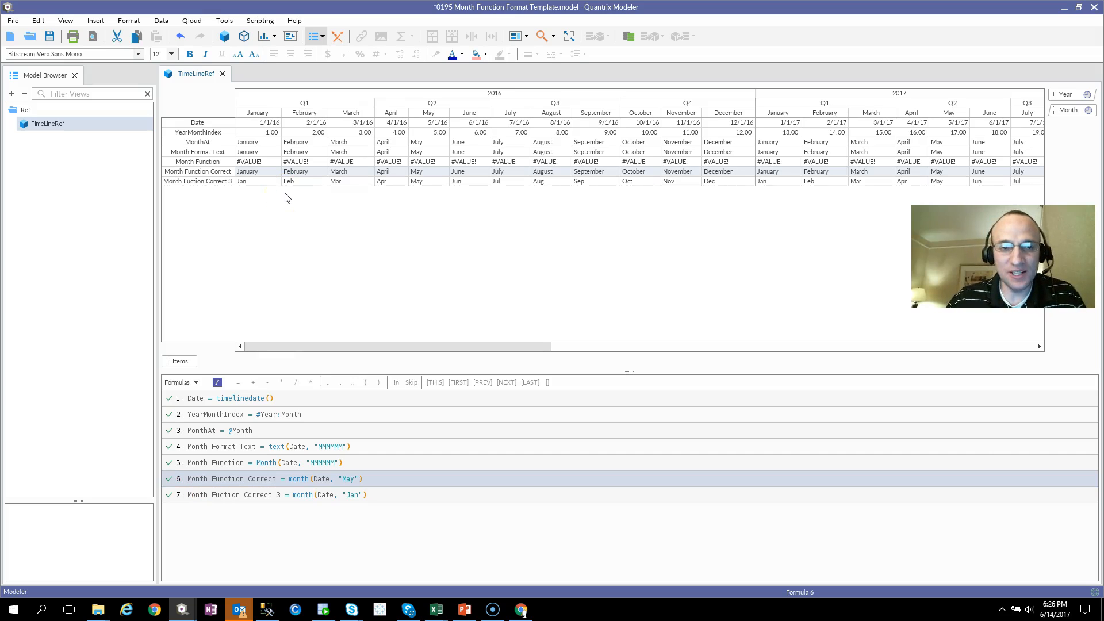
Switch to the PowerPoint presentation showing the closing contact slide.
{"action": "left_click", "coordinate": [298, 207]}
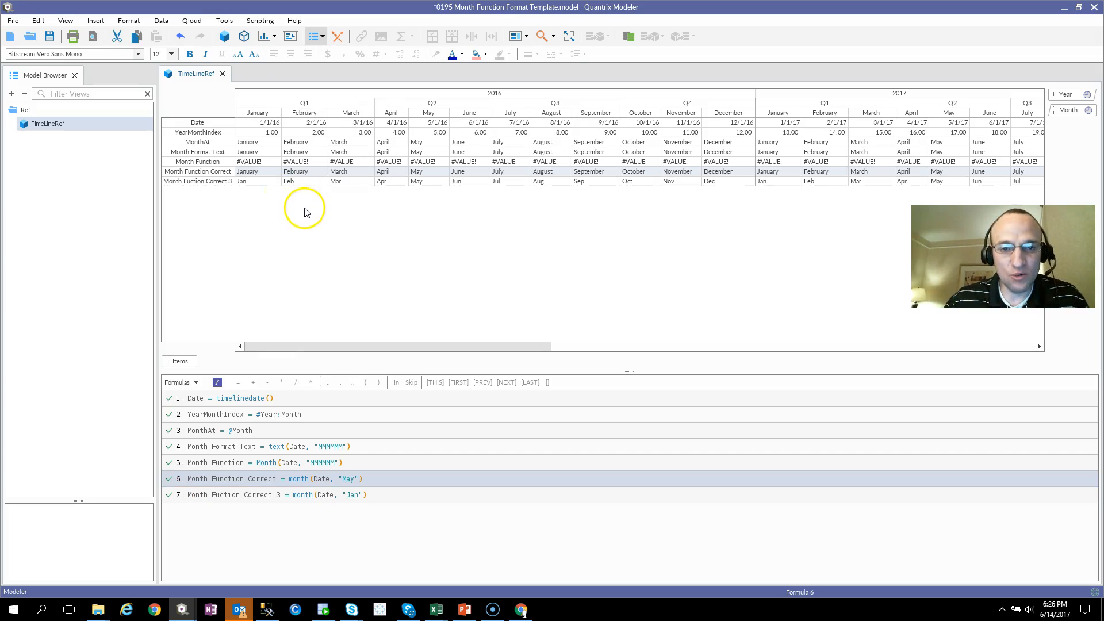
{"action": "key", "text": "alt+Tab"}
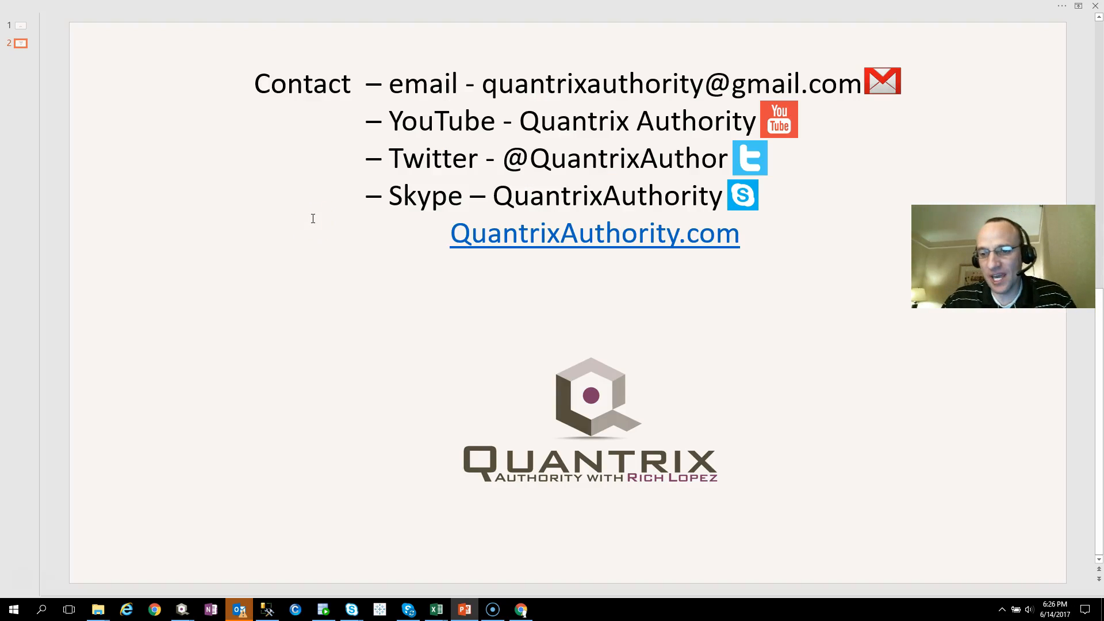